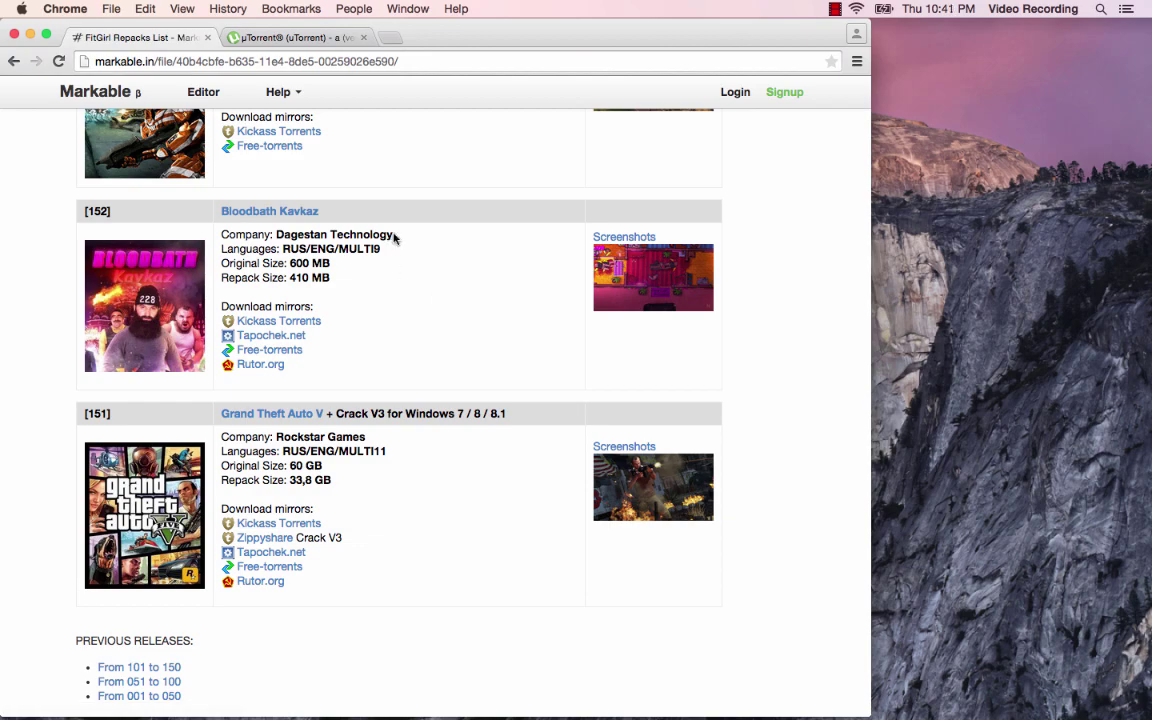
# - Scroll down the FitGirl Repacks List to the Previous Releases links at the bottom
pyautogui.scroll(5, 394, 238)
pyautogui.scroll(10, 394, 238)
pyautogui.scroll(-15, 394, 238)
pyautogui.scroll(-5, 394, 238)
pyautogui.scroll(15, 368, 342)
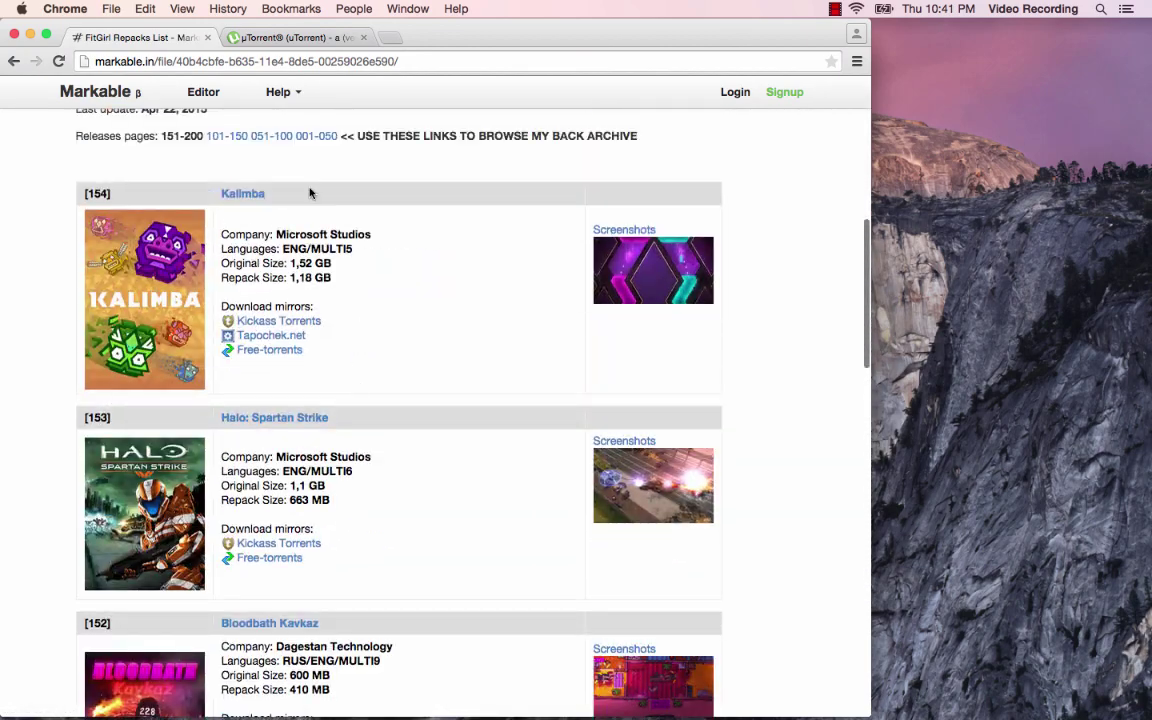
pyautogui.scroll(10, 286, 297)
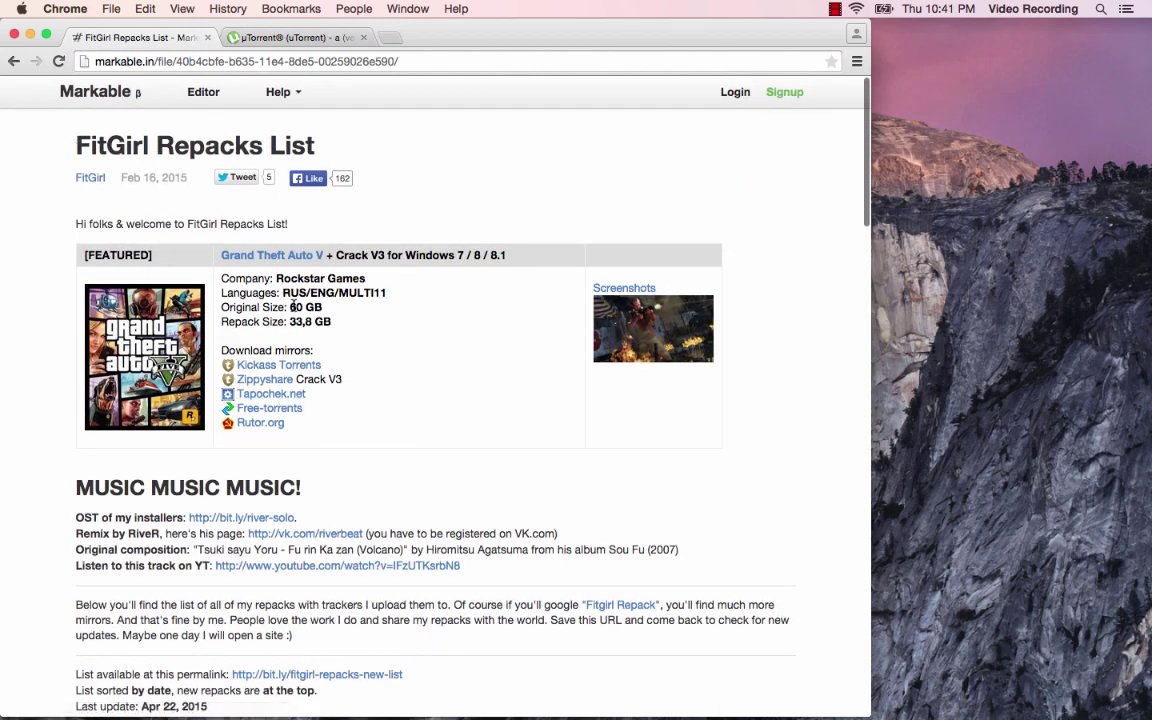
pyautogui.scroll(-1, 298, 488)
pyautogui.scroll(-5, 298, 488)
pyautogui.scroll(6, 300, 483)
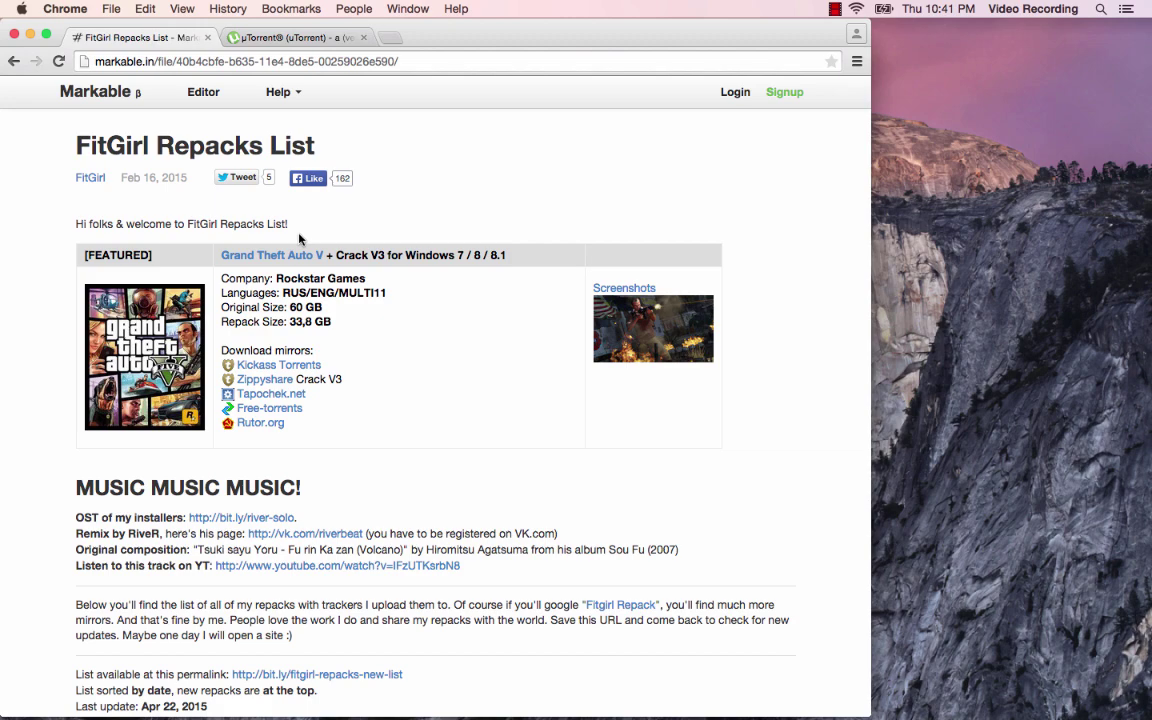
pyautogui.scroll(-15, 263, 408)
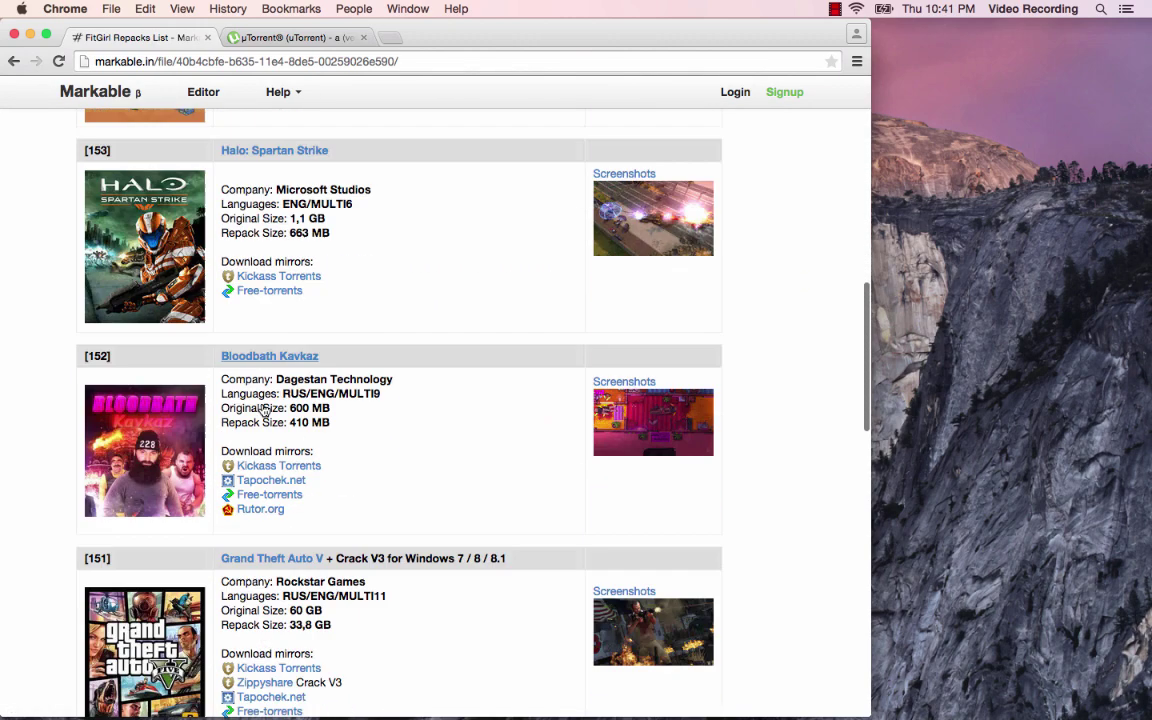
pyautogui.scroll(-5, 263, 408)
# - Open the 'From 101 to 150' archive and scroll to the [143] The Sims 4: Deluxe Edition entry
pyautogui.click(146, 500)
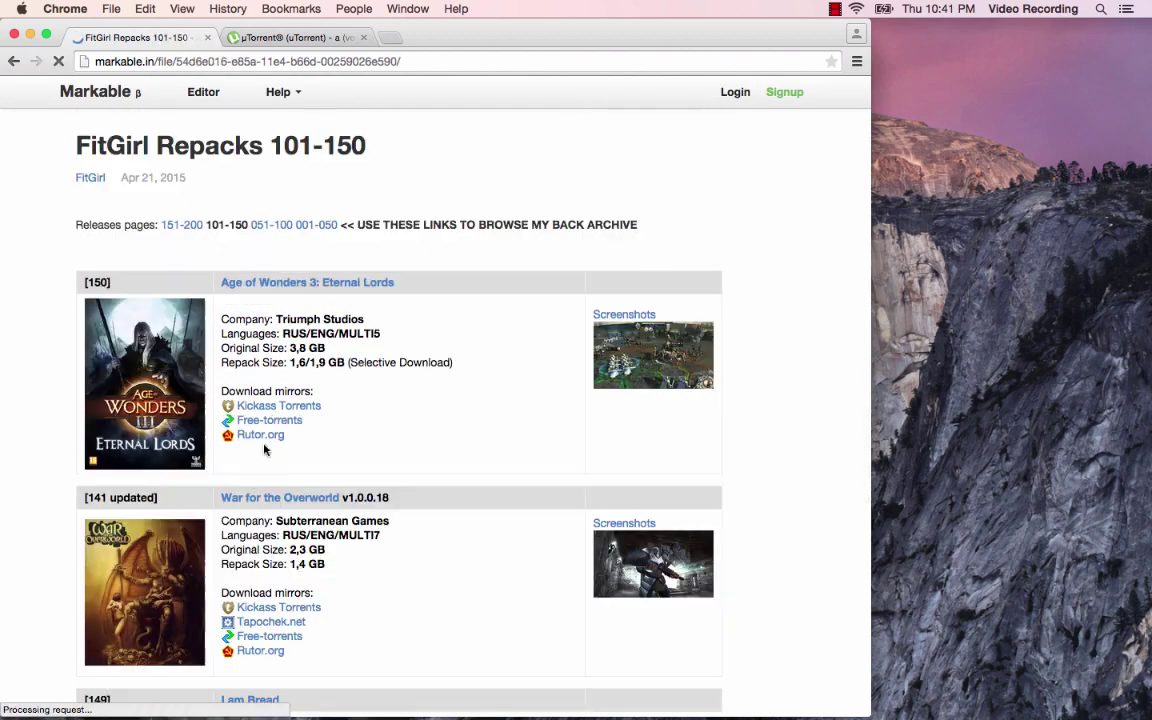
pyautogui.scroll(-12, 261, 459)
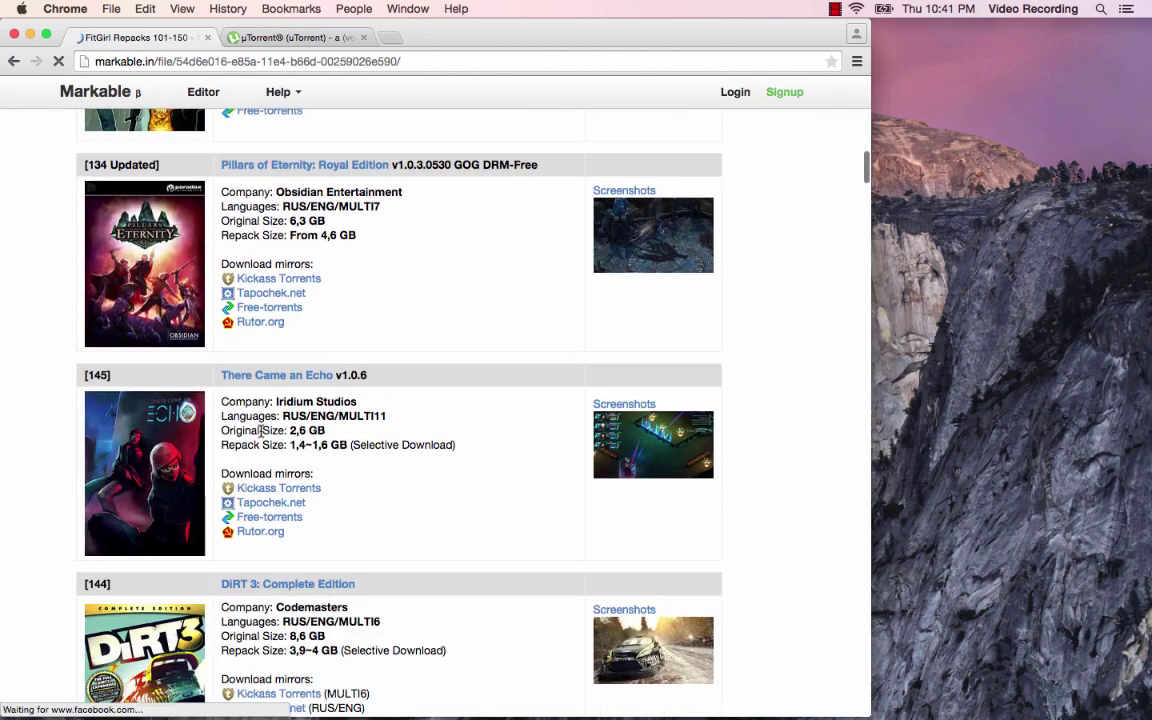
pyautogui.scroll(-10, 260, 435)
pyautogui.scroll(4, 260, 435)
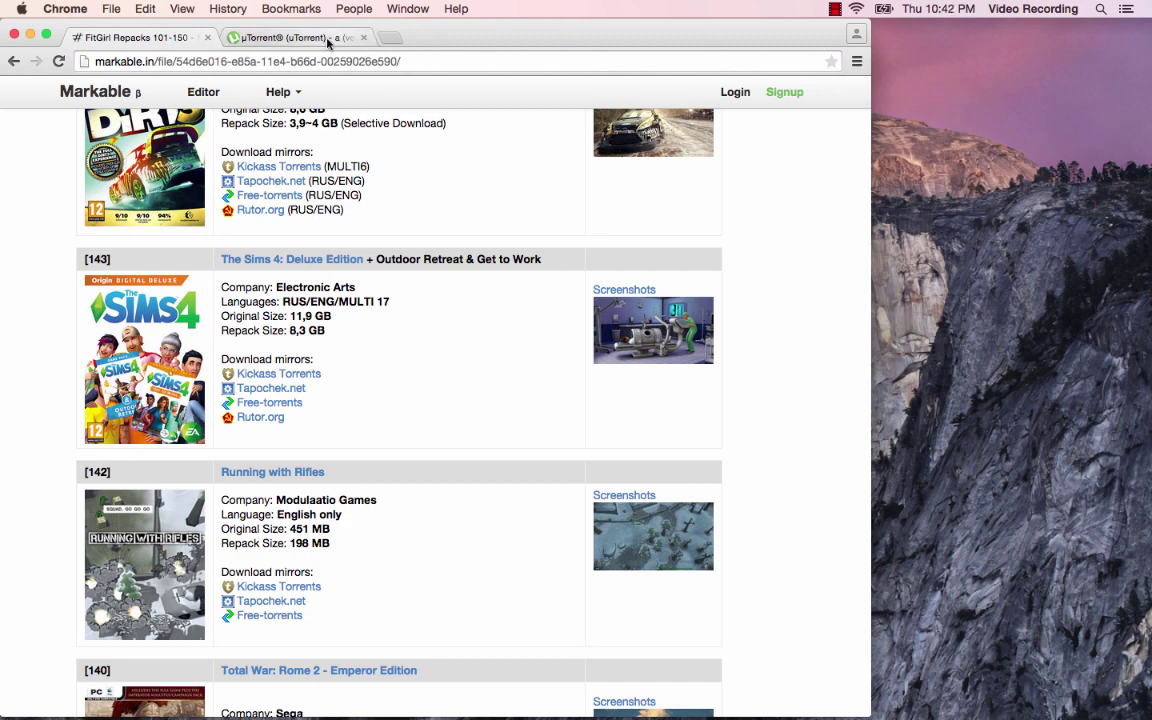
pyautogui.click(293, 35)
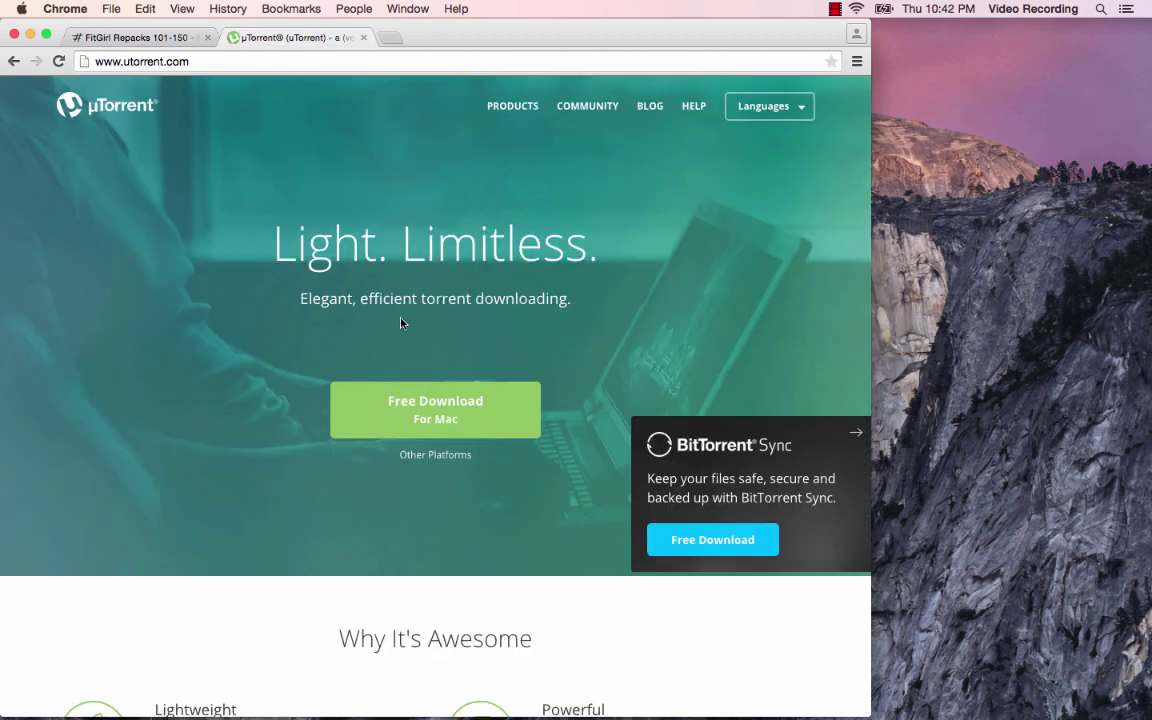
pyautogui.click(162, 40)
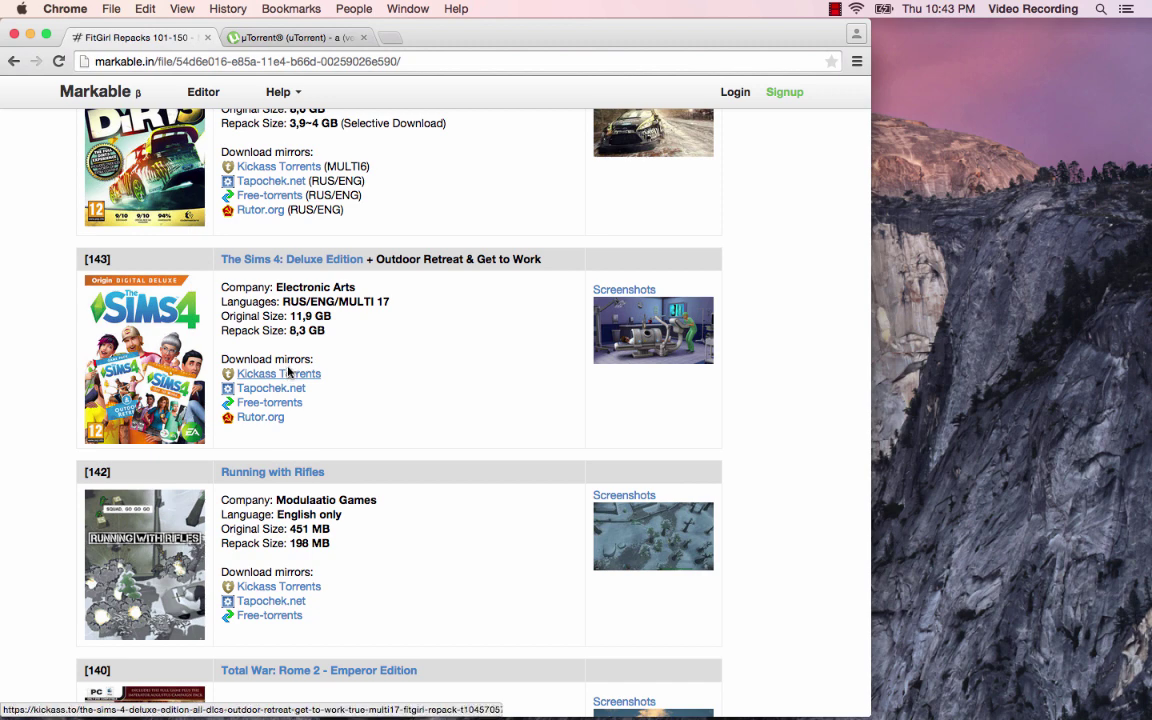
# - Open the Sims 4 Kickass Torrents mirror in a new tab and view its torrent page
pyautogui.rightClick(289, 373)
pyautogui.click(334, 376)
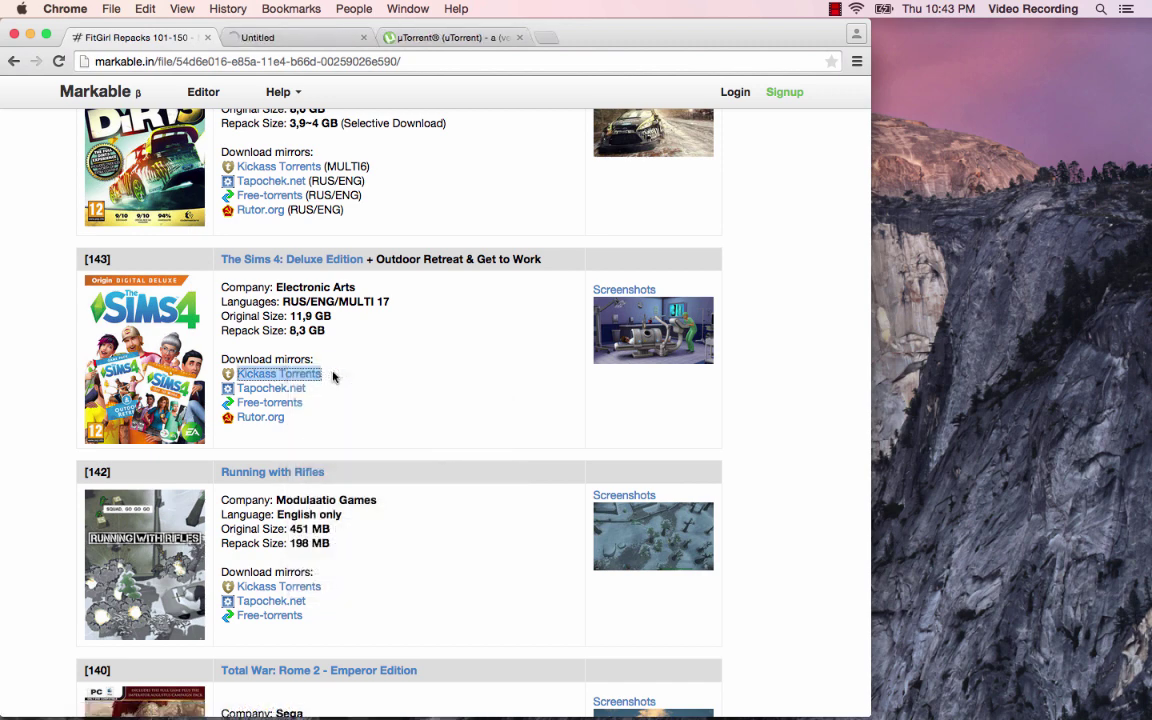
pyautogui.click(277, 37)
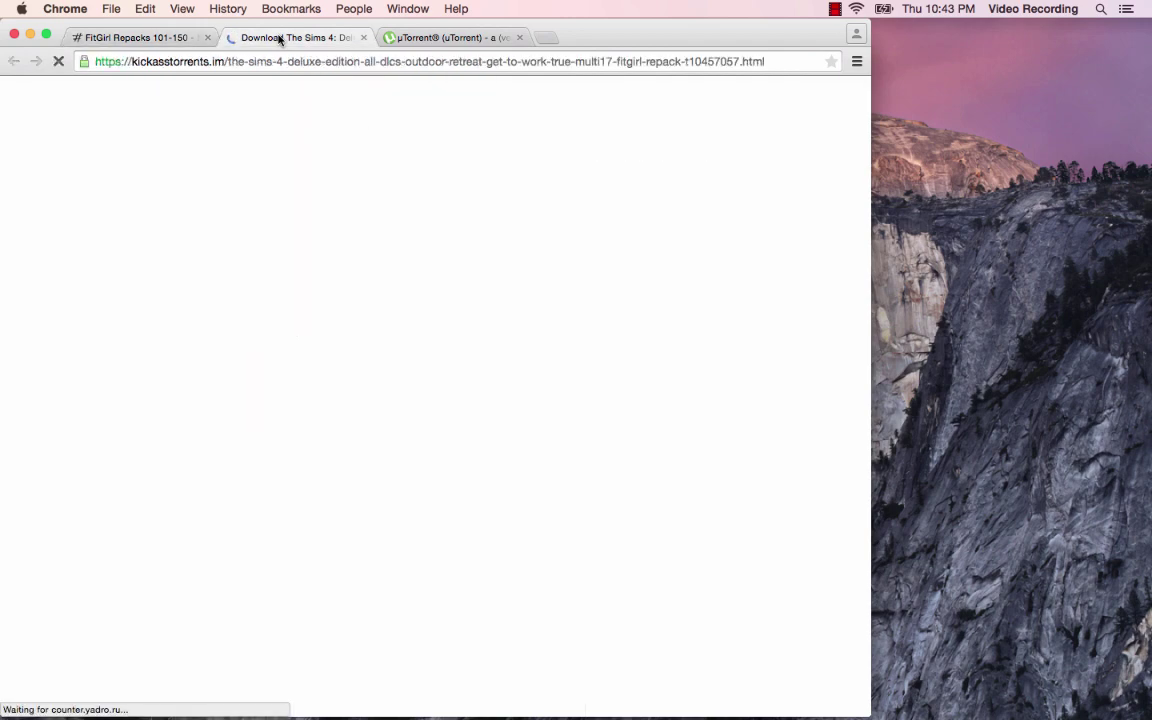
pyautogui.click(137, 37)
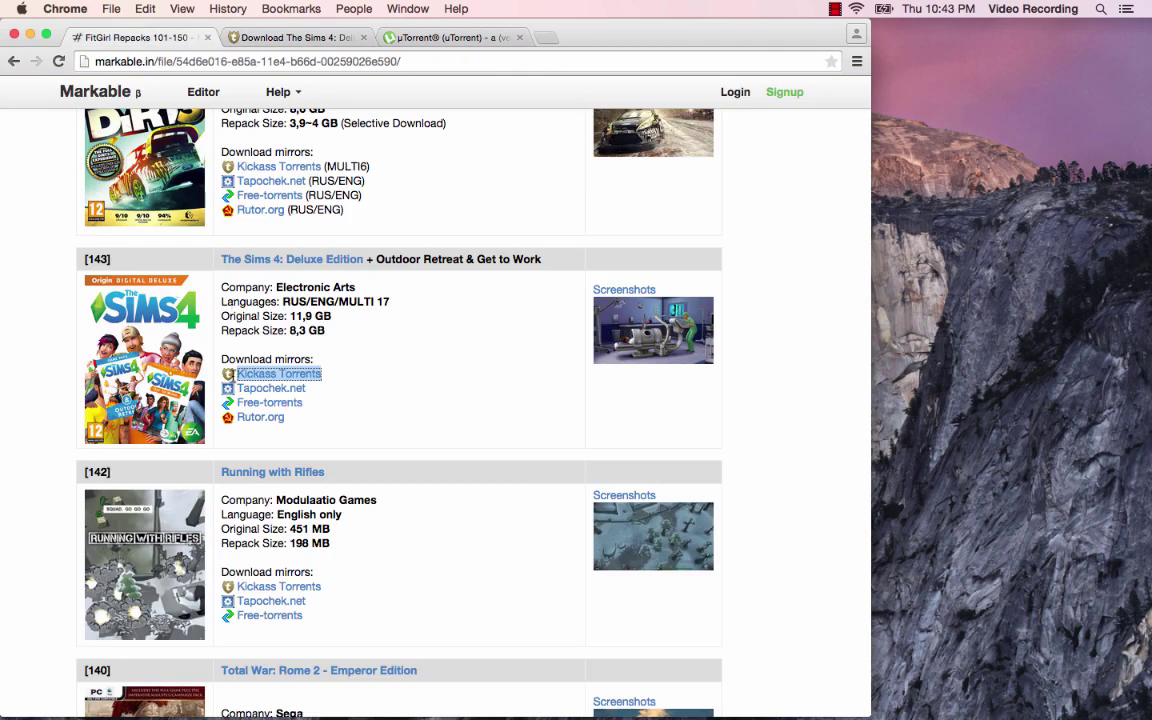
pyautogui.click(300, 38)
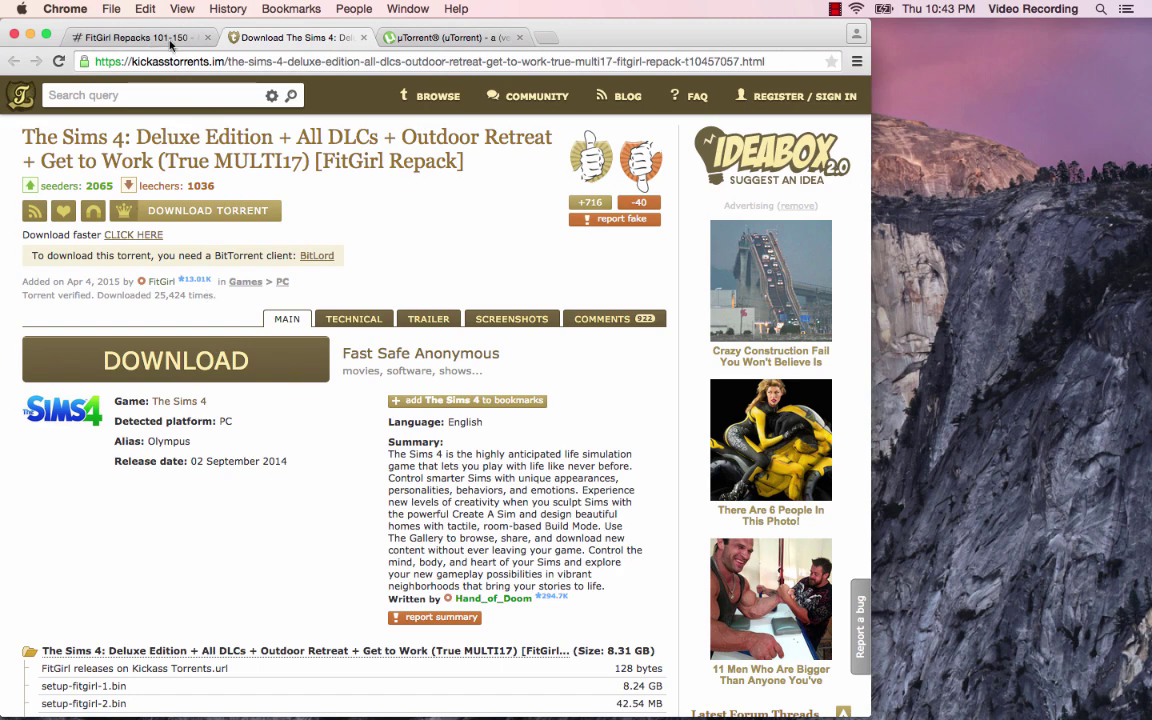
pyautogui.click(153, 38)
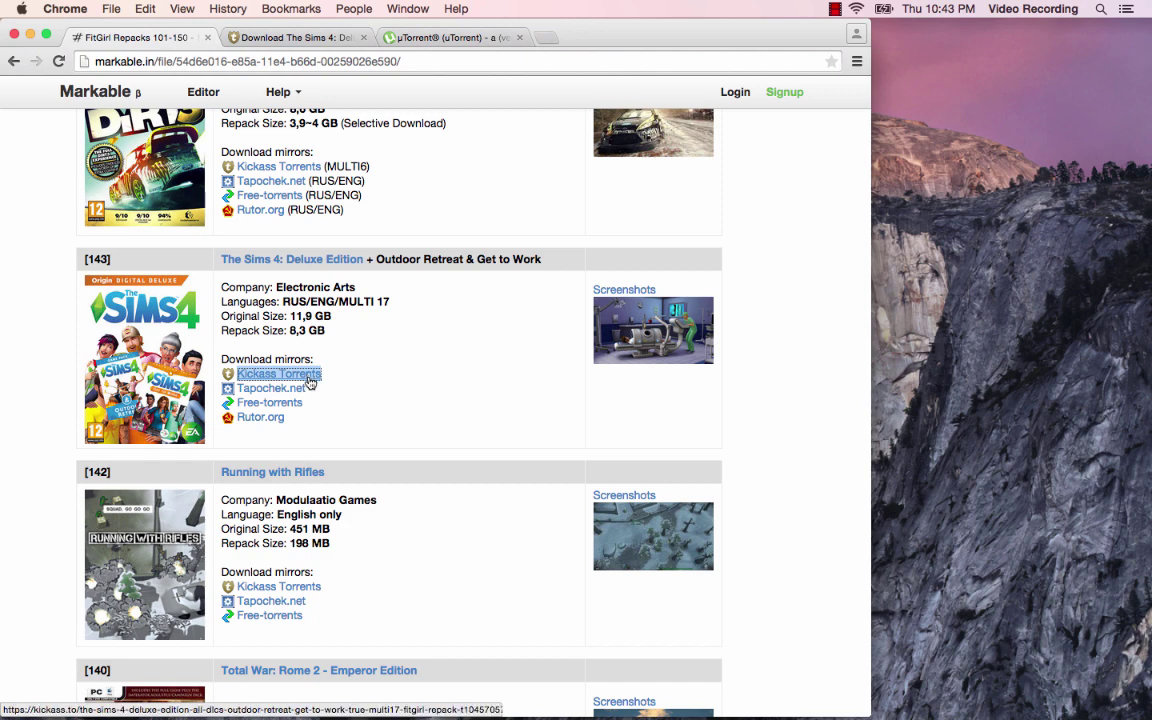
pyautogui.click(325, 40)
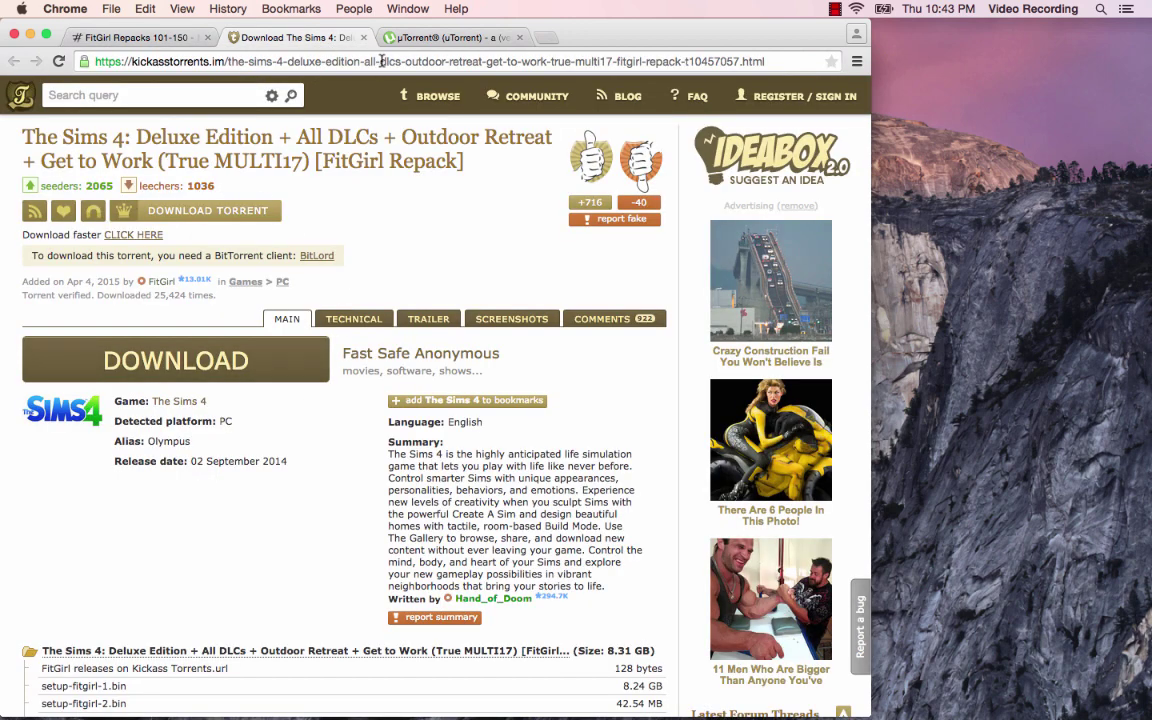
# - Start the free uTorrent for Mac download on the μTorrent site, then cancel uTorrent (1).dmg
pyautogui.click(432, 37)
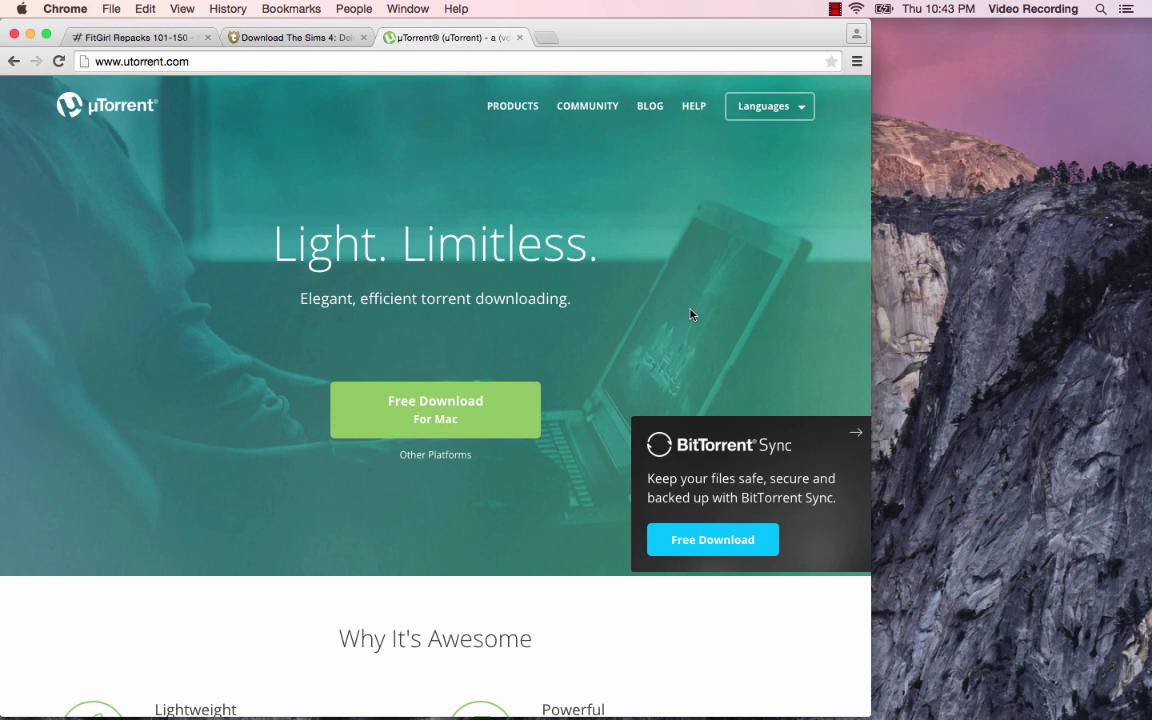
pyautogui.click(435, 410)
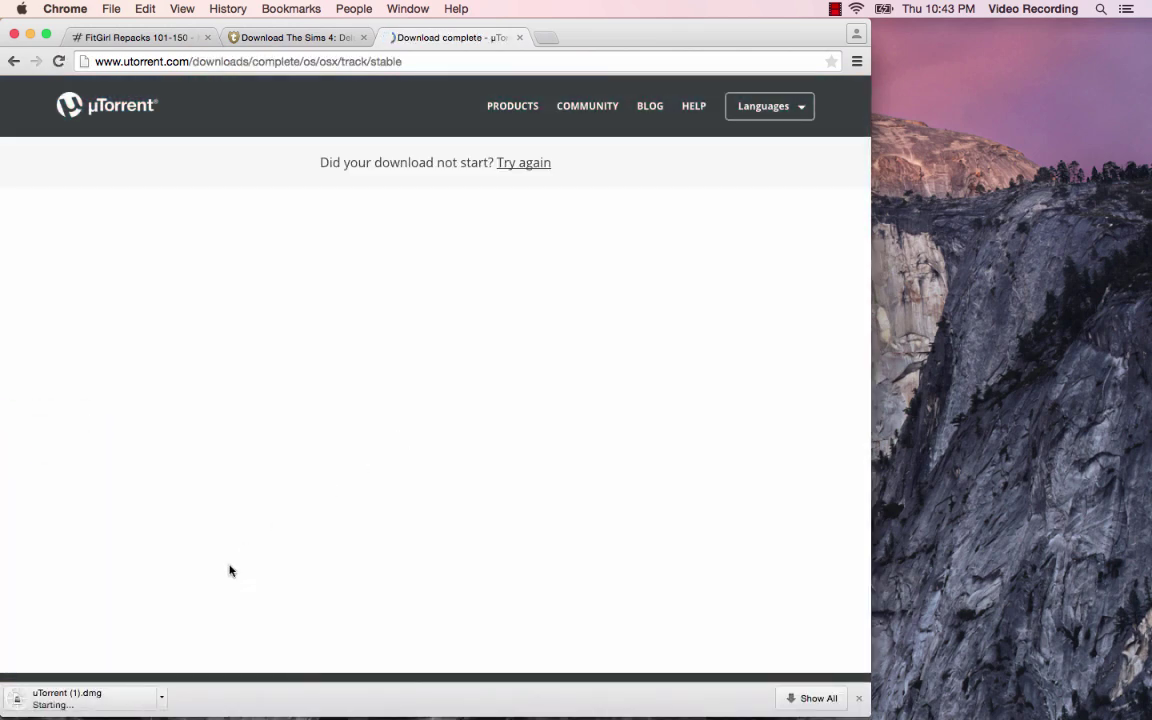
pyautogui.click(160, 698)
pyautogui.click(195, 701)
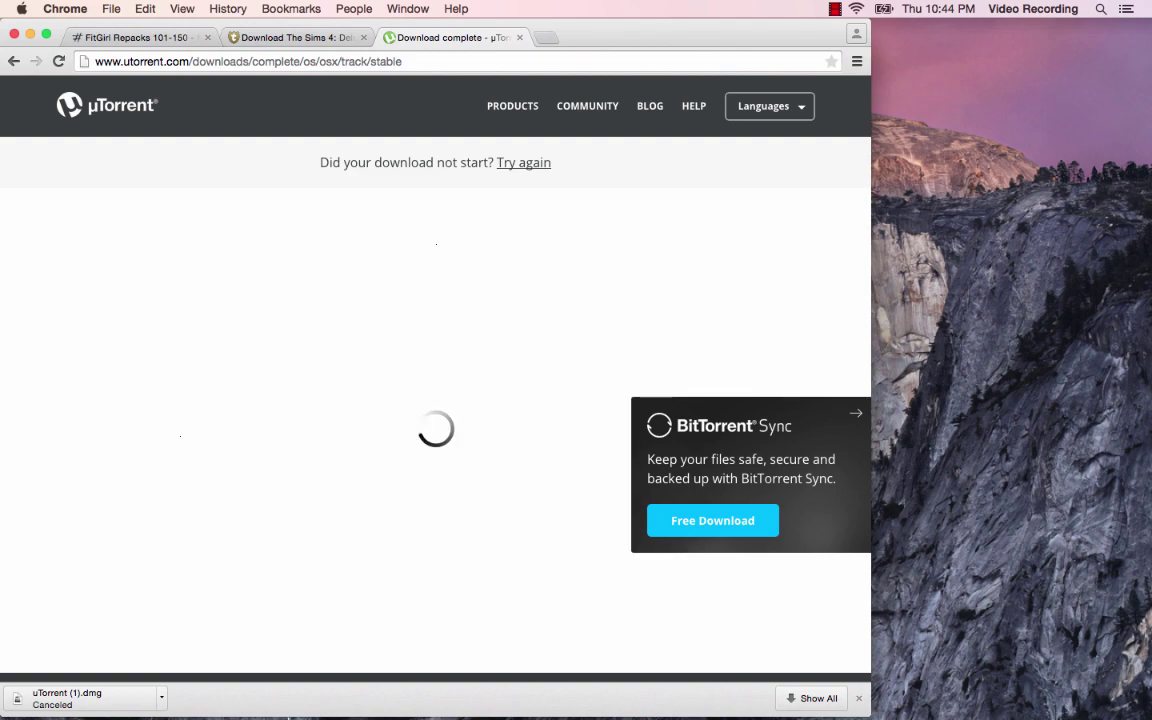
# - Launch uTorrent from Launchpad, move its window aside, and return to the Kickass Sims 4 tab
pyautogui.moveTo(333, 688)
pyautogui.click(291, 688)
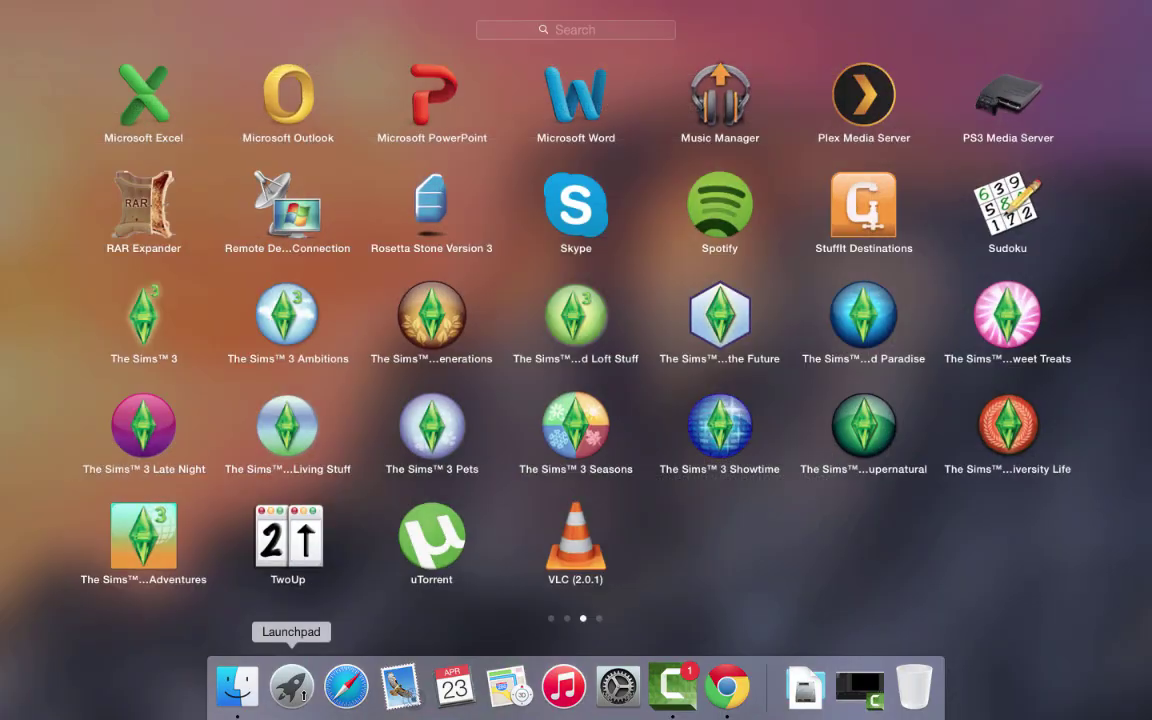
pyautogui.click(438, 549)
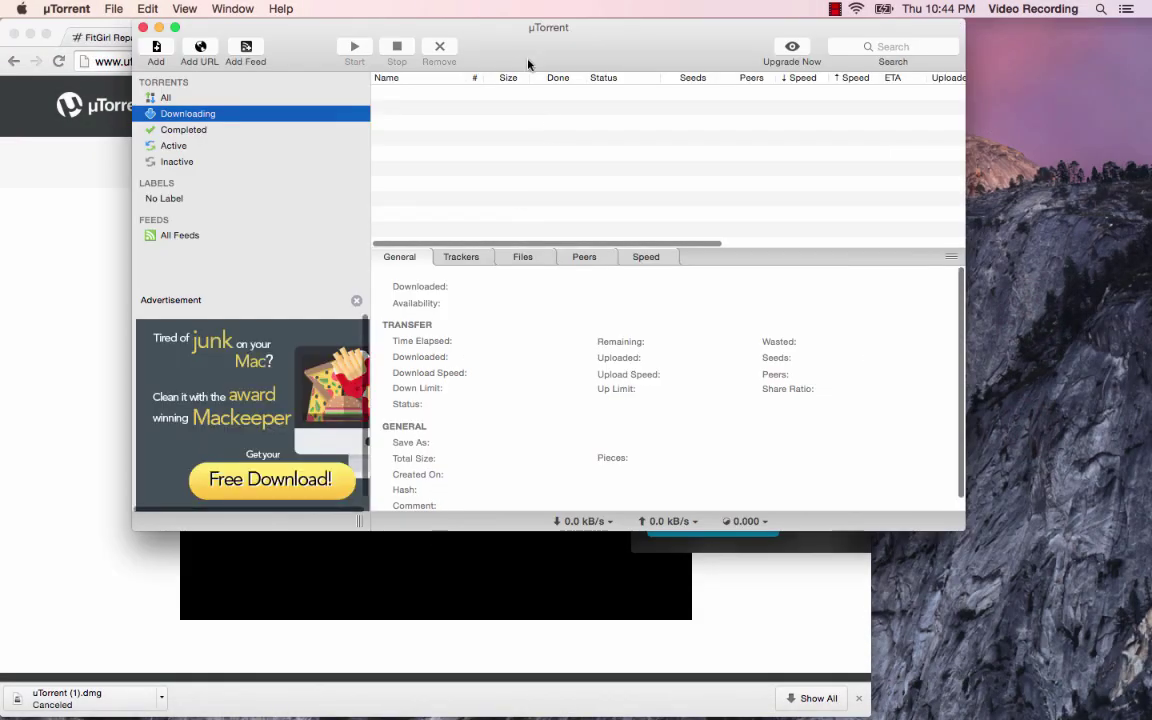
pyautogui.moveTo(529, 53); pyautogui.dragTo(605, 143)
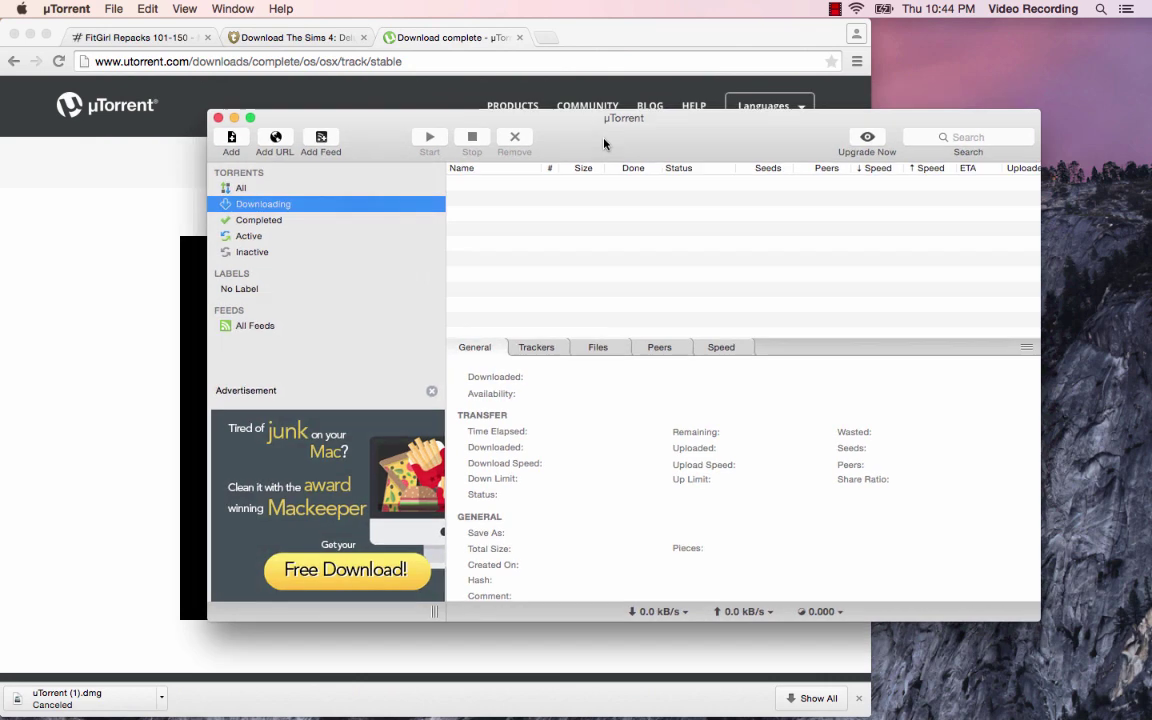
pyautogui.click(302, 38)
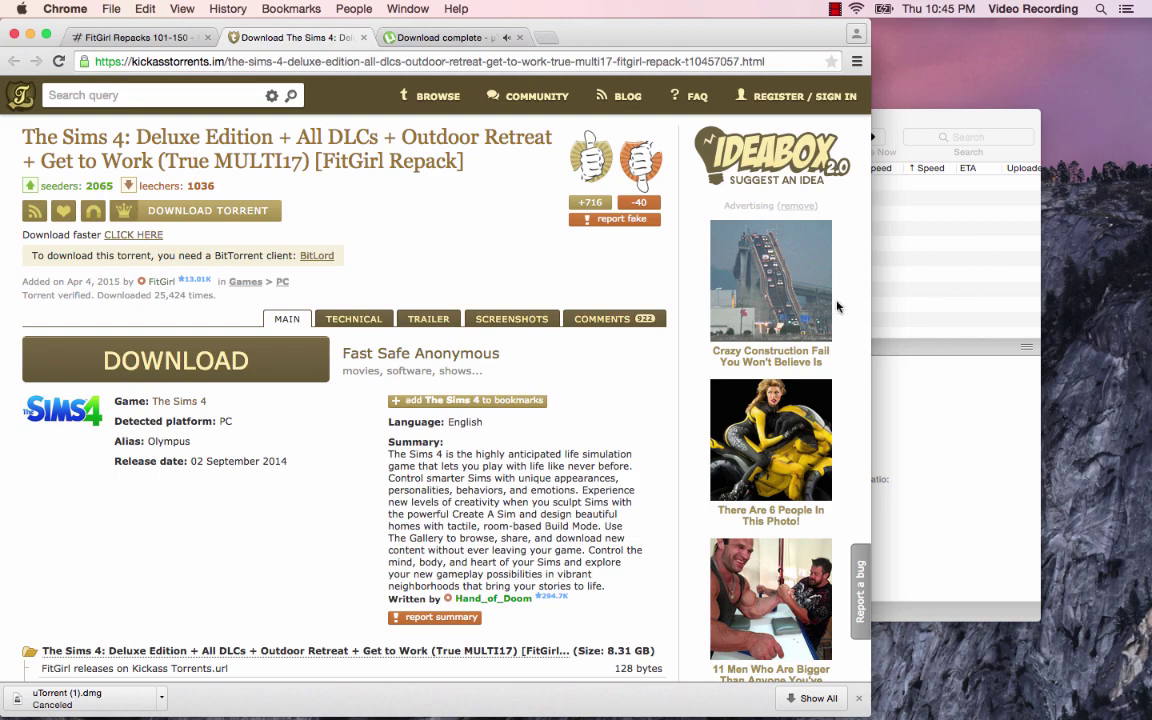
# - Close the 'Download complete - µTorrent' tab so the Kickass Sims 4 page remains showing
pyautogui.scroll(-5, 775, 200)
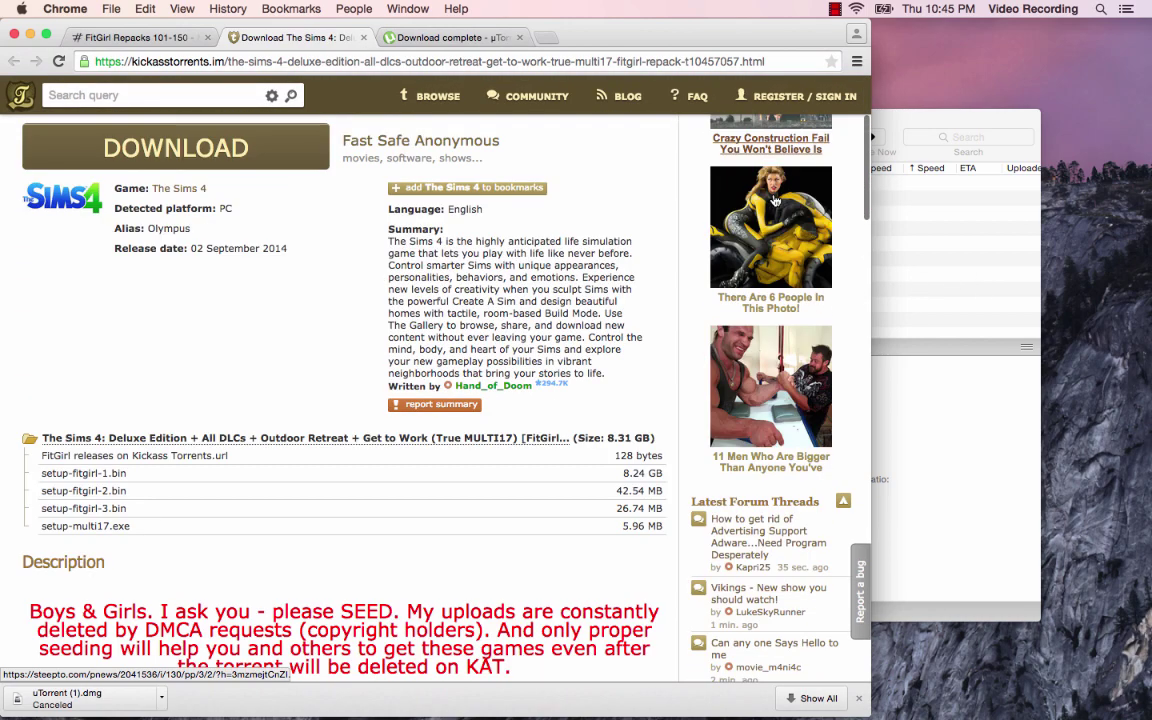
pyautogui.scroll(-8, 775, 200)
pyautogui.scroll(9, 688, 200)
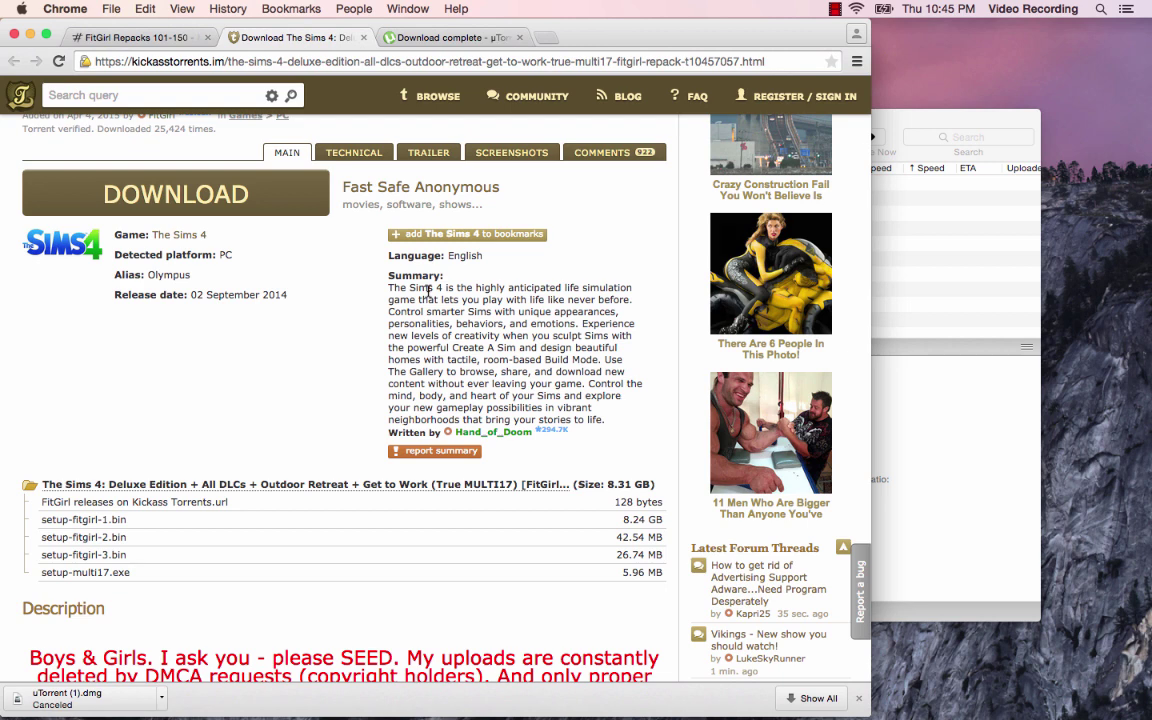
pyautogui.click(395, 38)
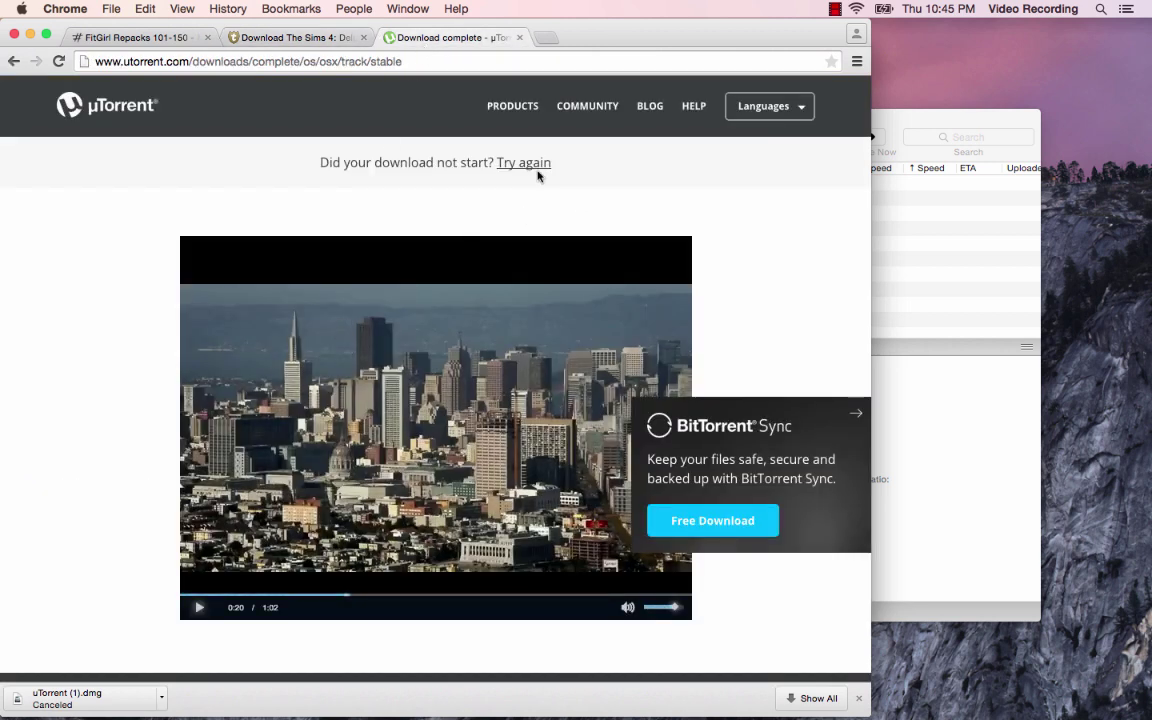
pyautogui.click(519, 38)
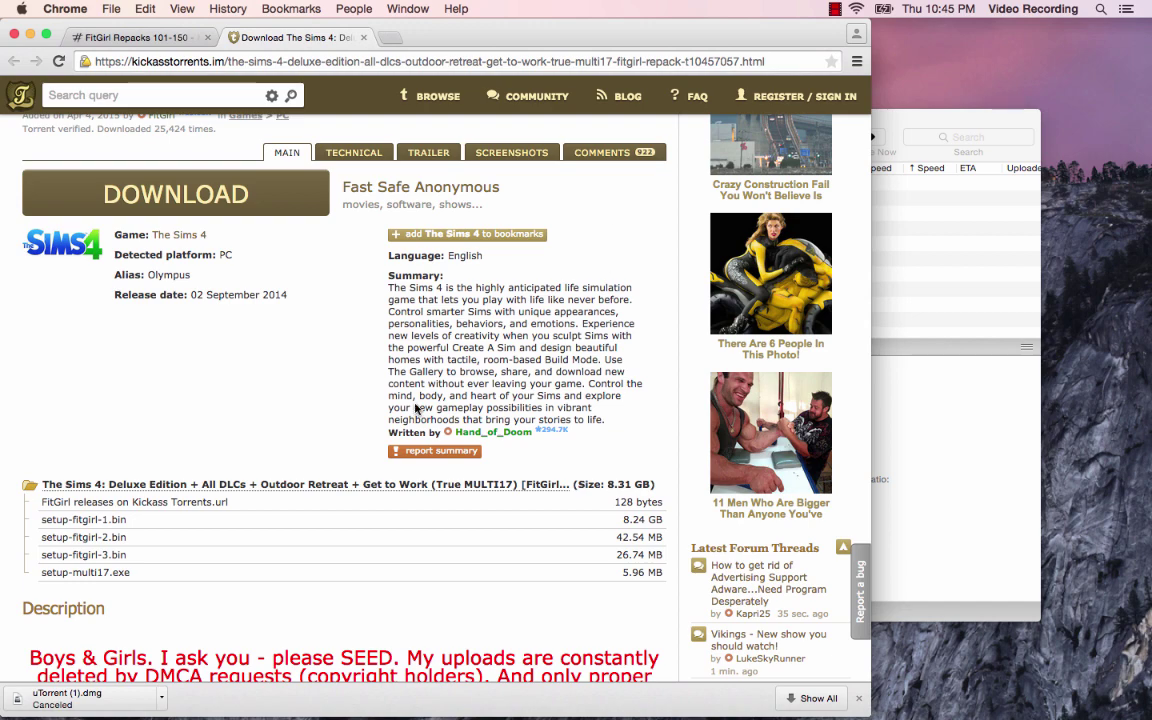
pyautogui.scroll(-3, 330, 365)
pyautogui.scroll(6, 200, 300)
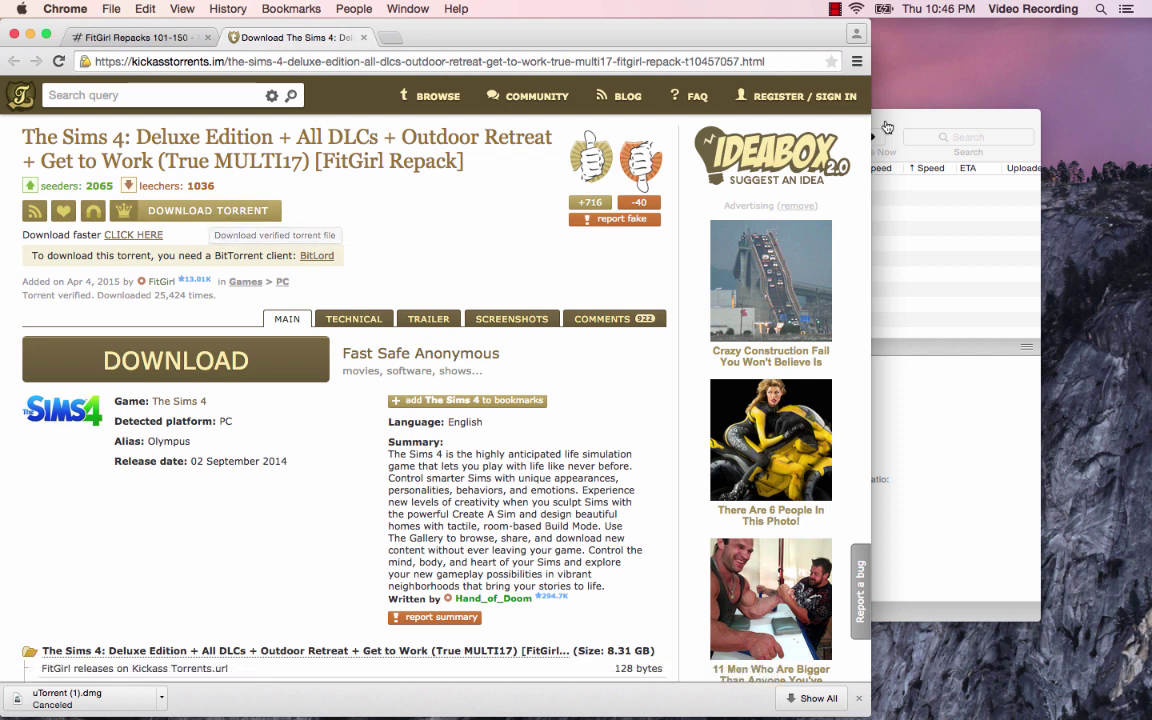
# - Add the Sims 4 magnet link to uTorrent, saving to /Users/videorecording/Downloads with Start torrent on
pyautogui.click(930, 123)
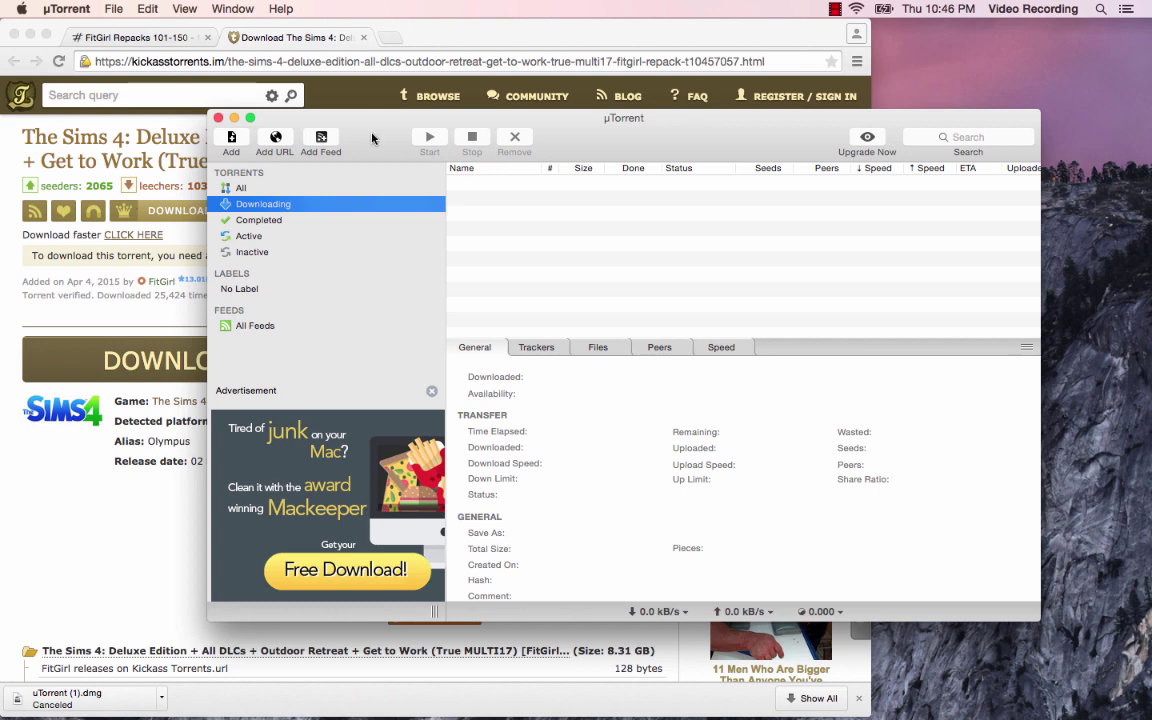
pyautogui.click(12, 282)
pyautogui.click(94, 214)
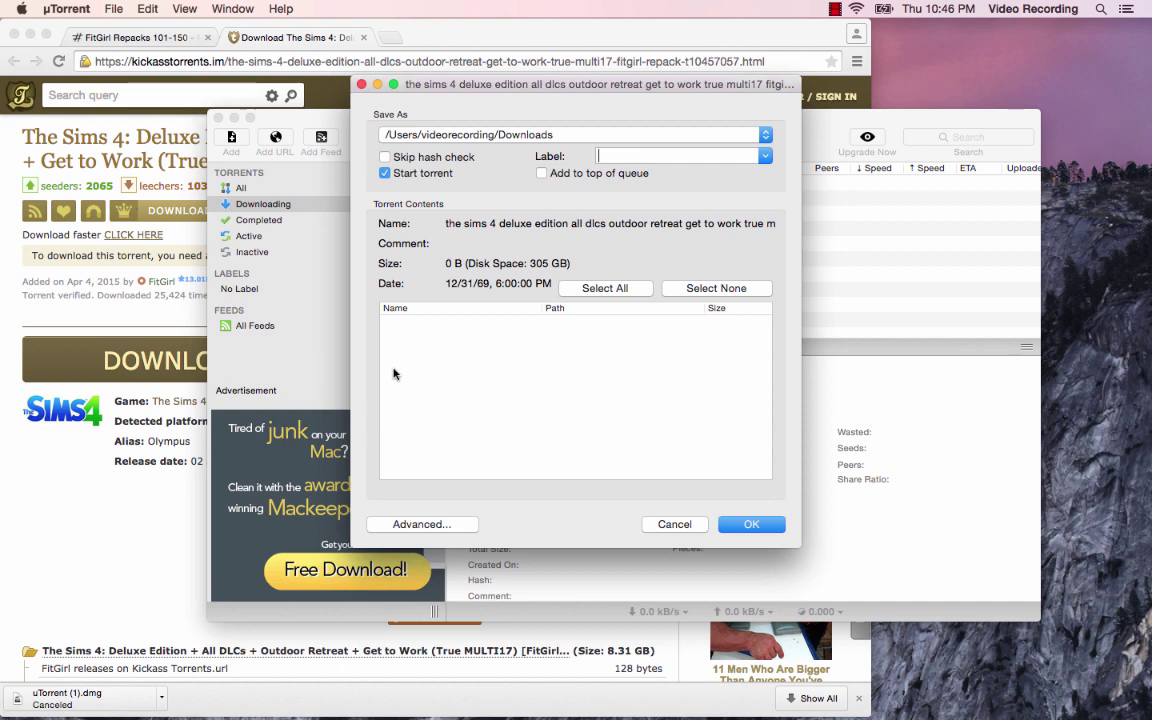
pyautogui.click(741, 525)
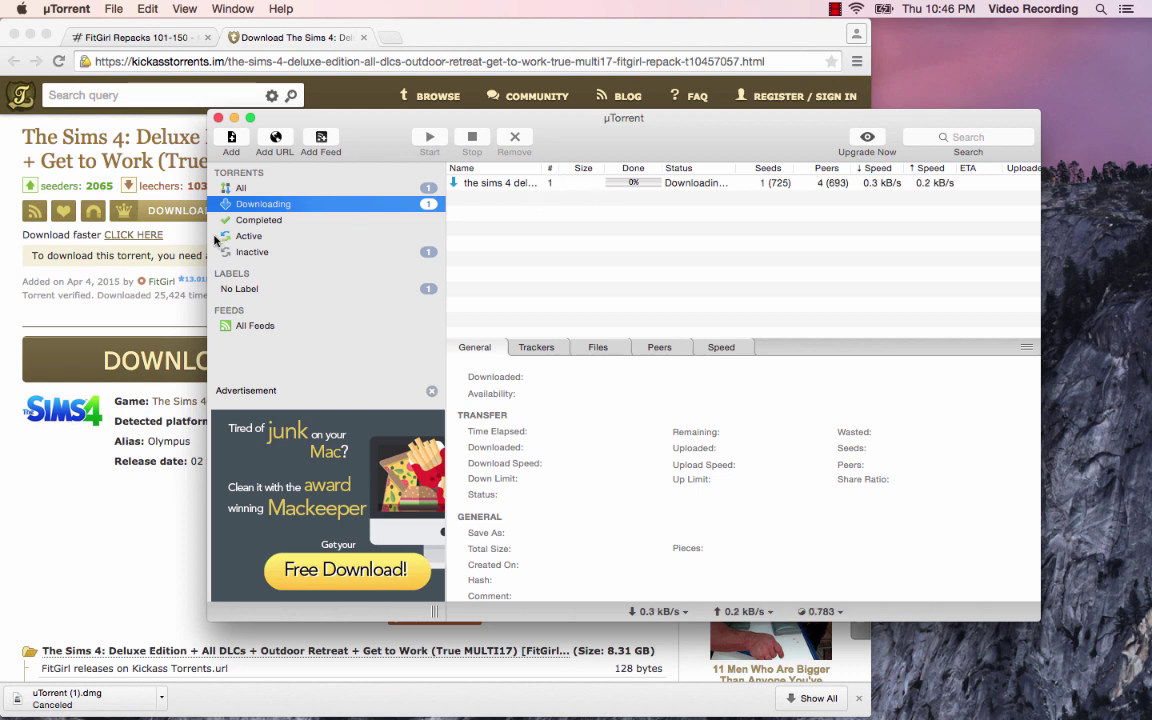
# - In uTorrent, check the Sims 4 torrent's Trackers and General tabs and select its row
pyautogui.click(46, 232)
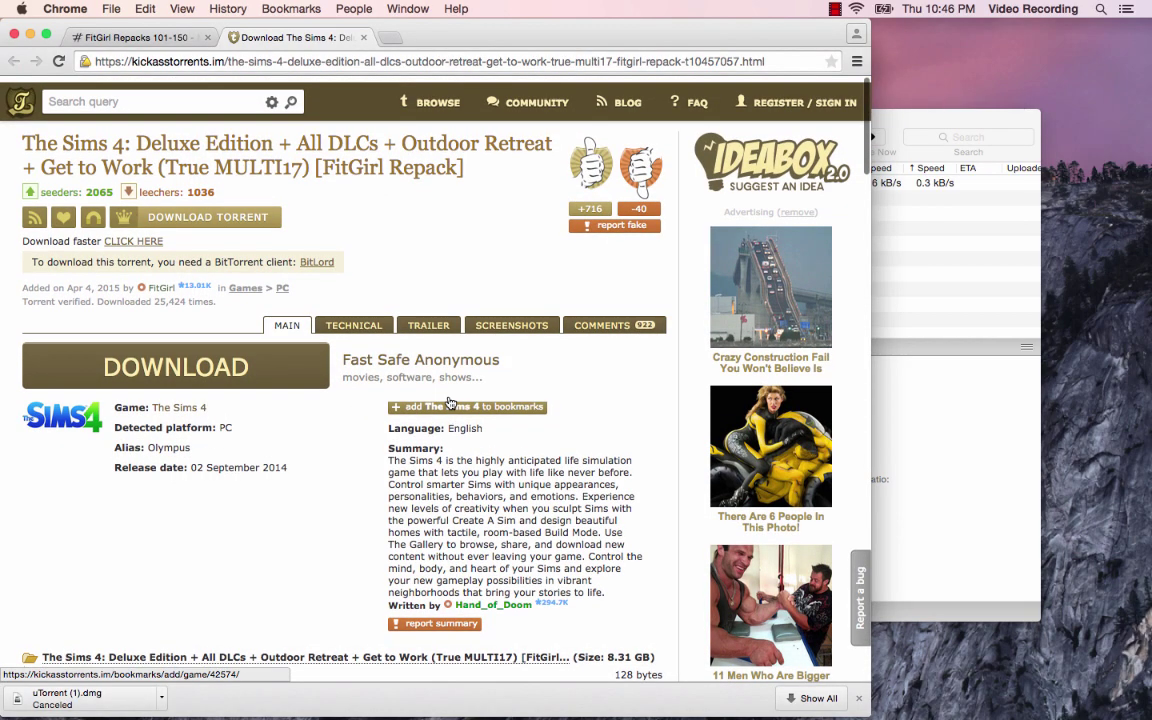
pyautogui.scroll(-5, 684, 301)
pyautogui.scroll(5, 684, 301)
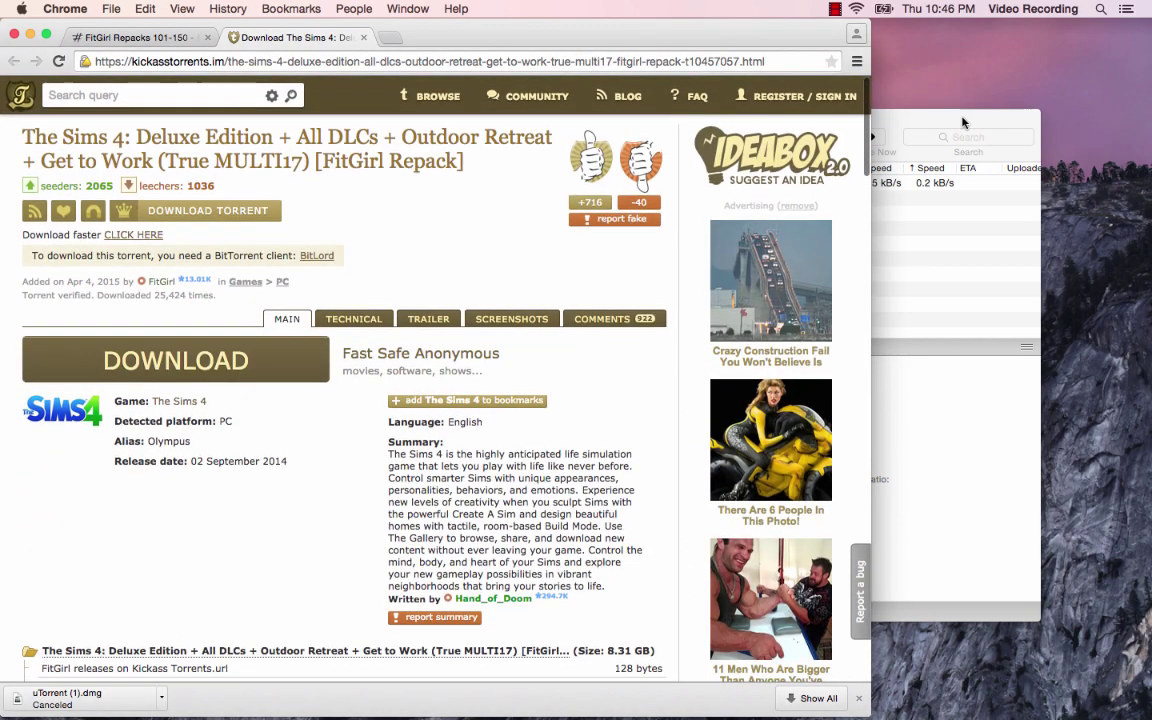
pyautogui.click(960, 122)
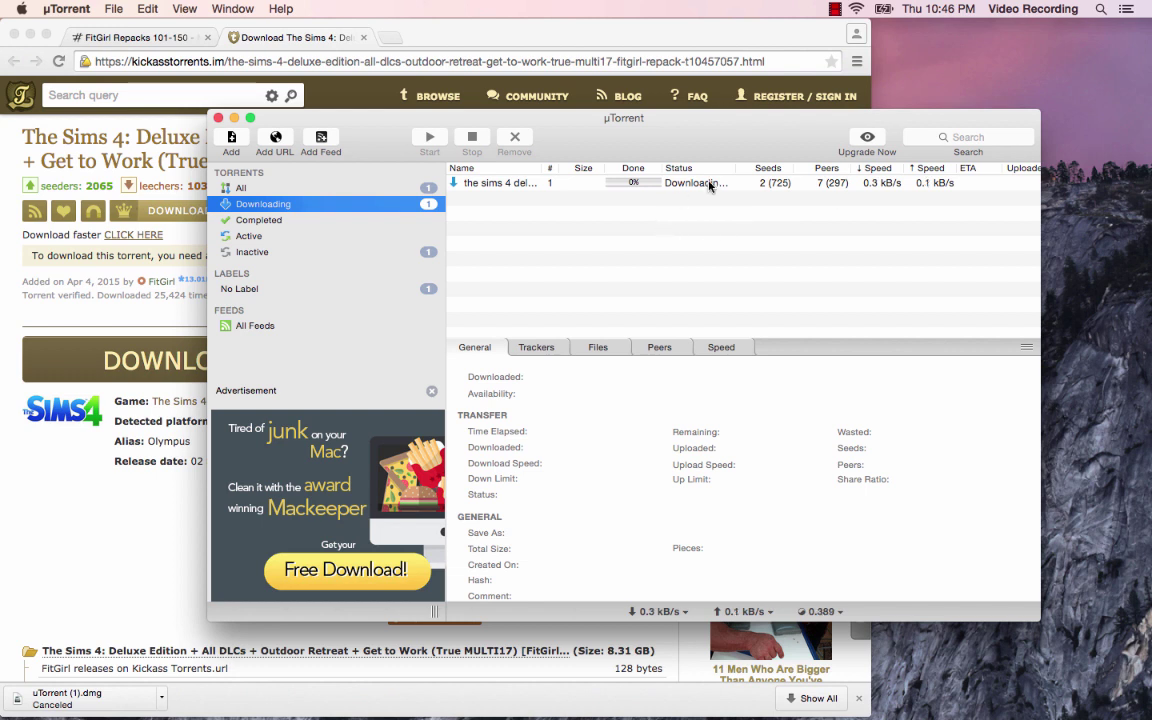
pyautogui.click(535, 350)
pyautogui.click(474, 350)
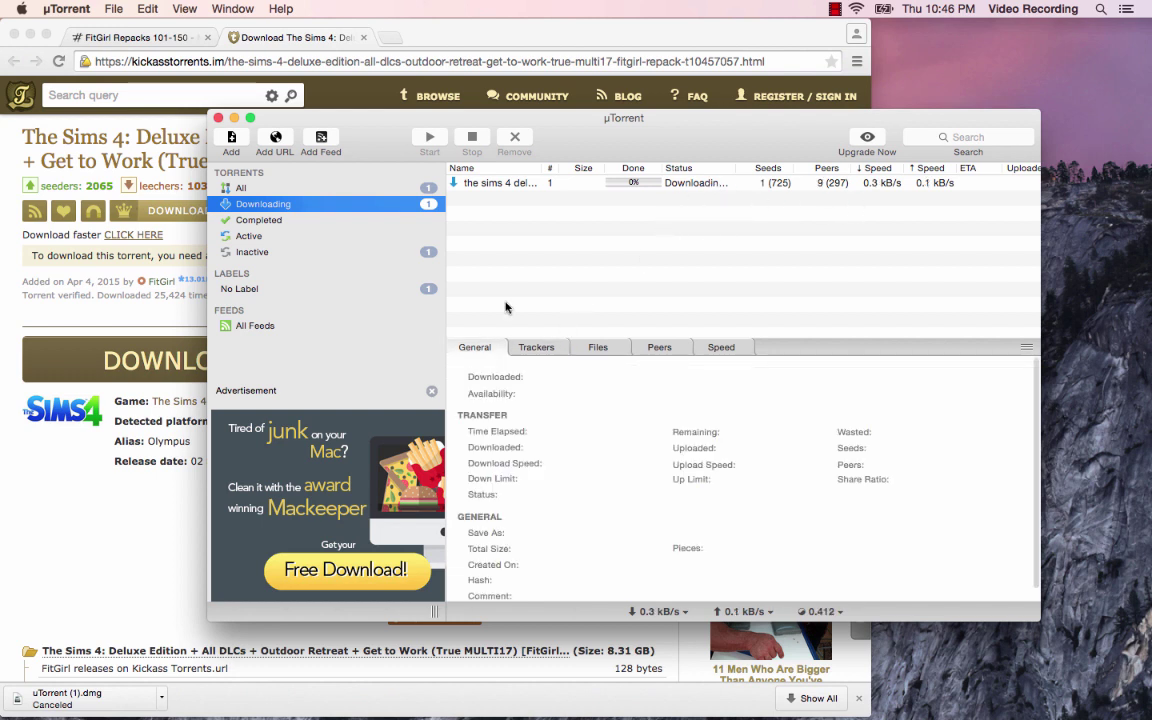
pyautogui.click(634, 186)
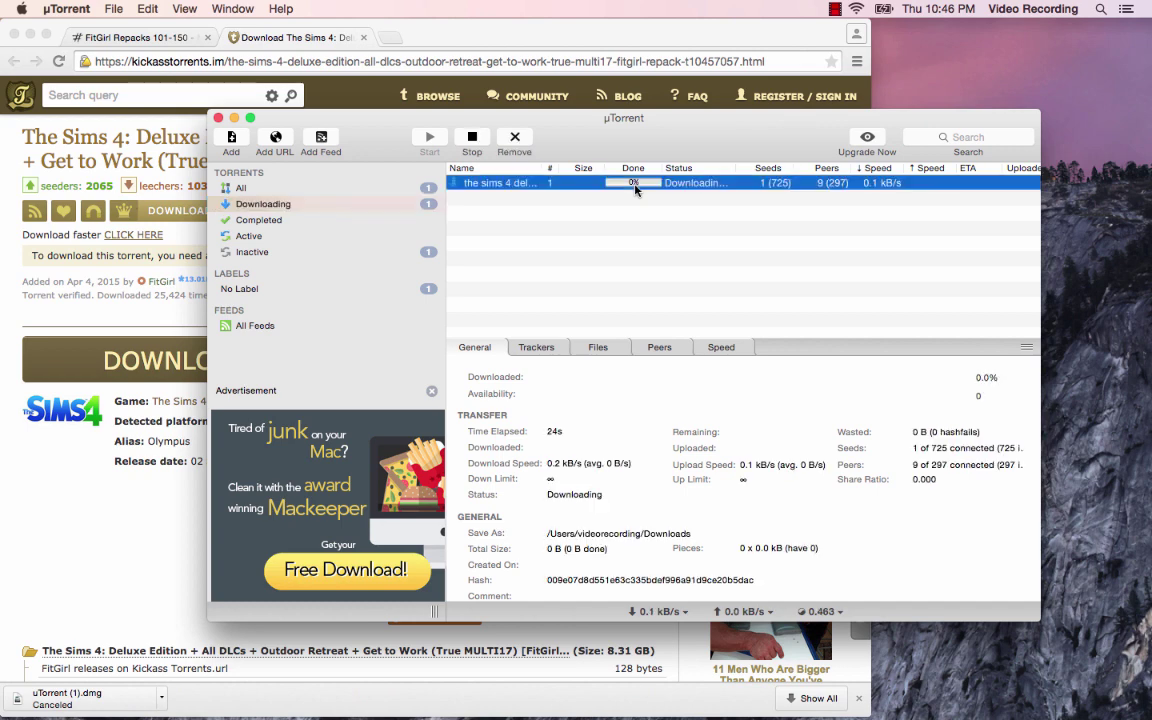
# - Stop the Sims 4 torrent and open The Sims 4 [FitGirl Repack] folder from the Downloads stack
pyautogui.click(473, 142)
pyautogui.moveTo(645, 690)
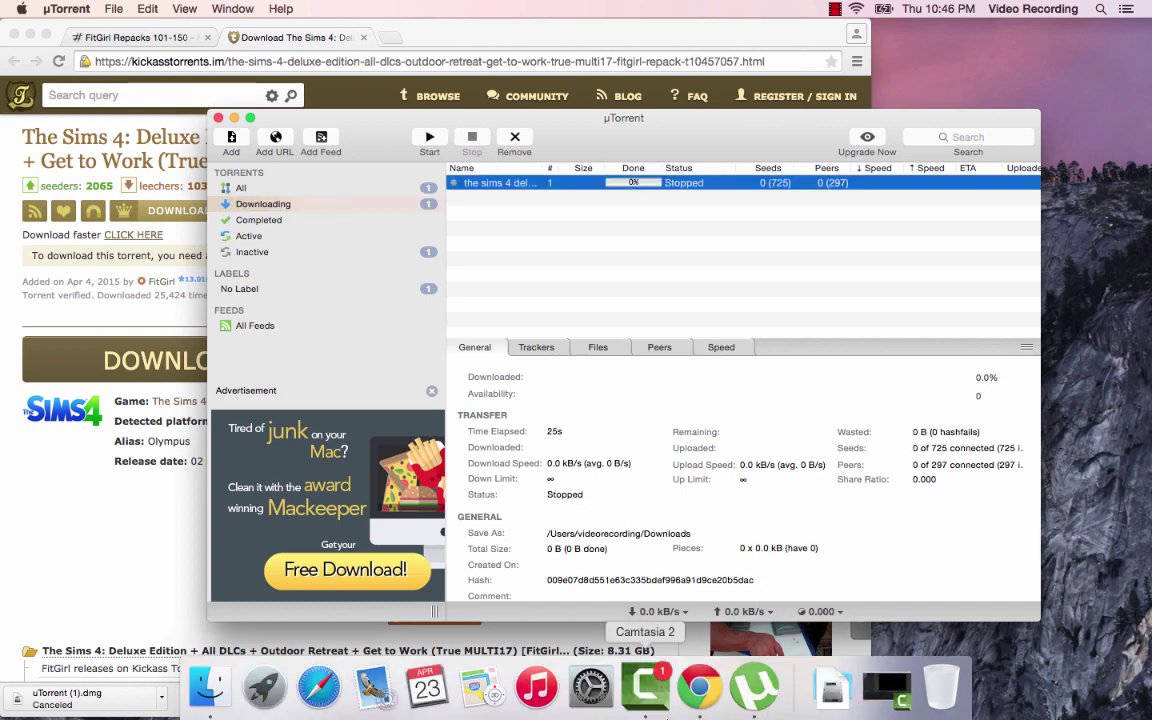
pyautogui.rightClick(838, 697)
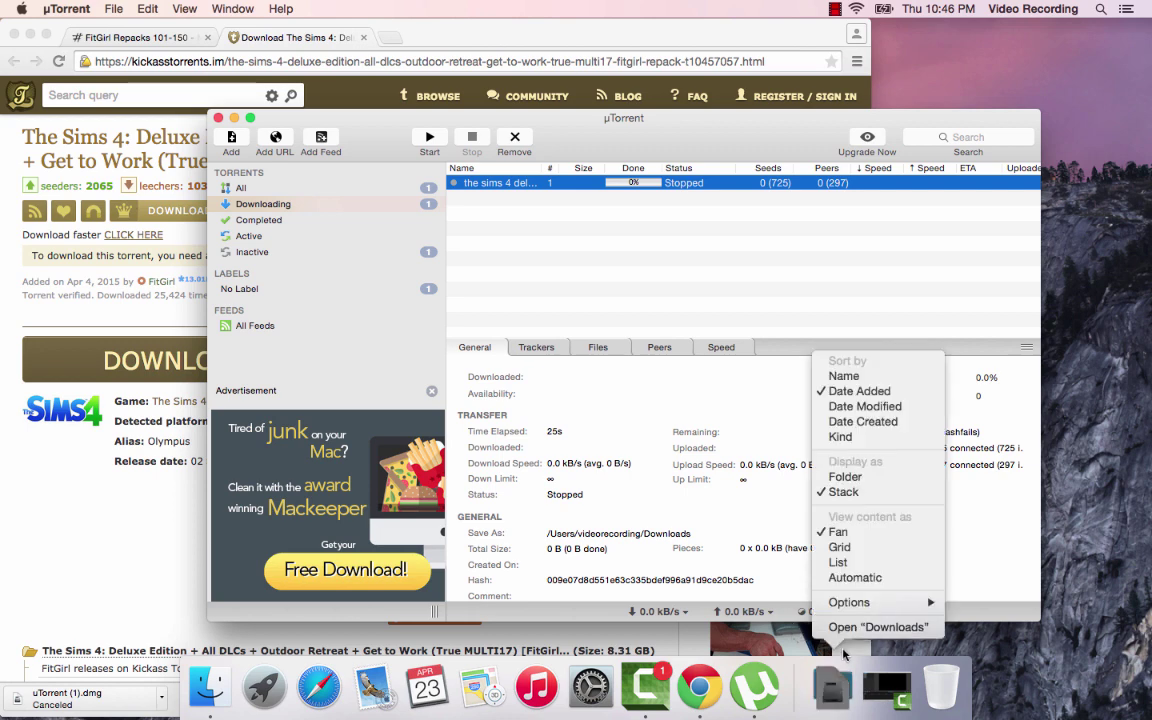
pyautogui.click(851, 628)
pyautogui.doubleClick(147, 232)
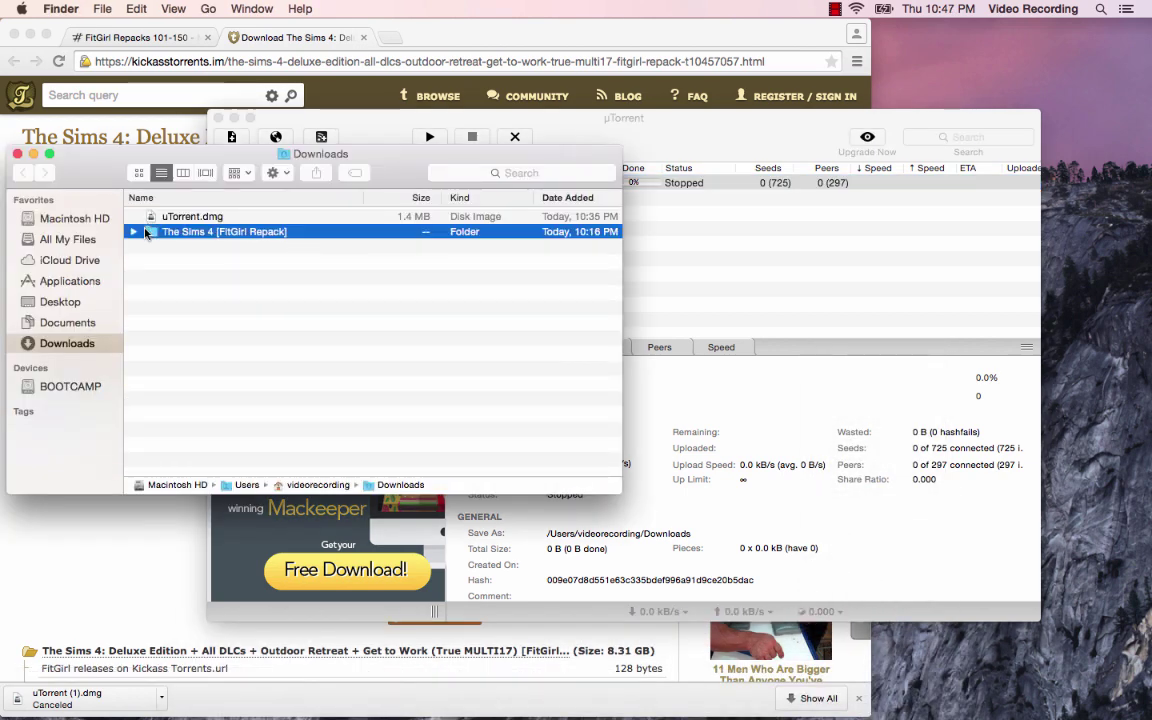
# - Close the uTorrent window and move the Finder window to the right side of the screen
pyautogui.click(303, 125)
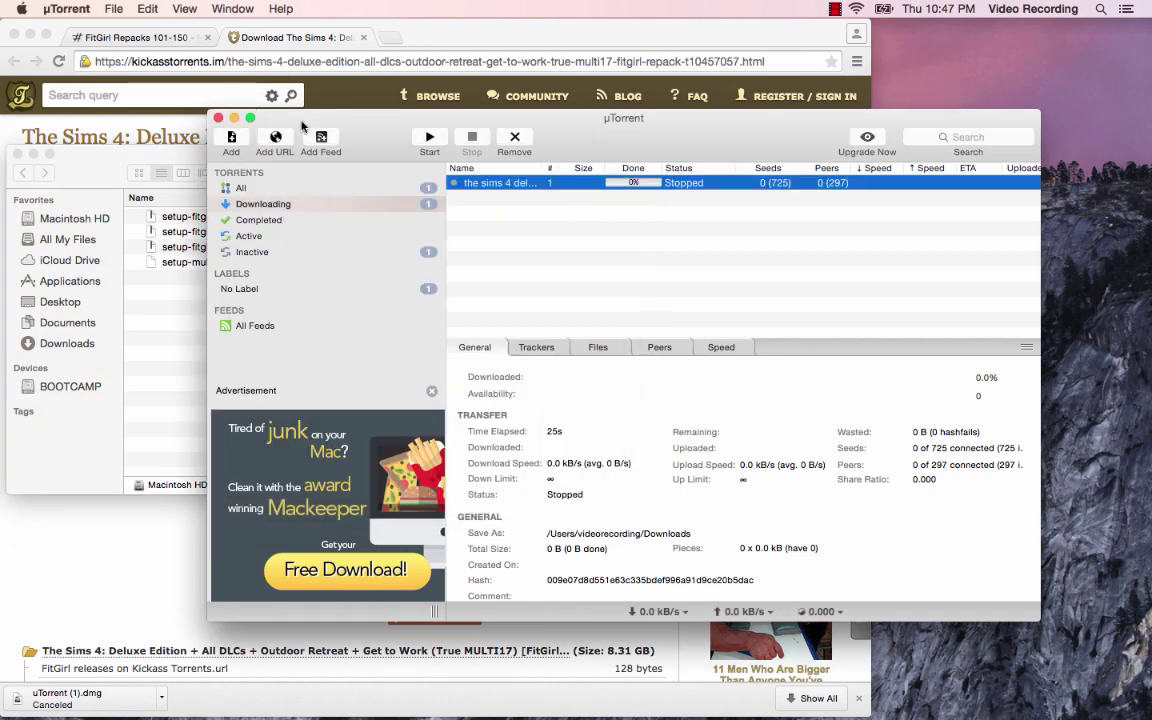
pyautogui.click(219, 119)
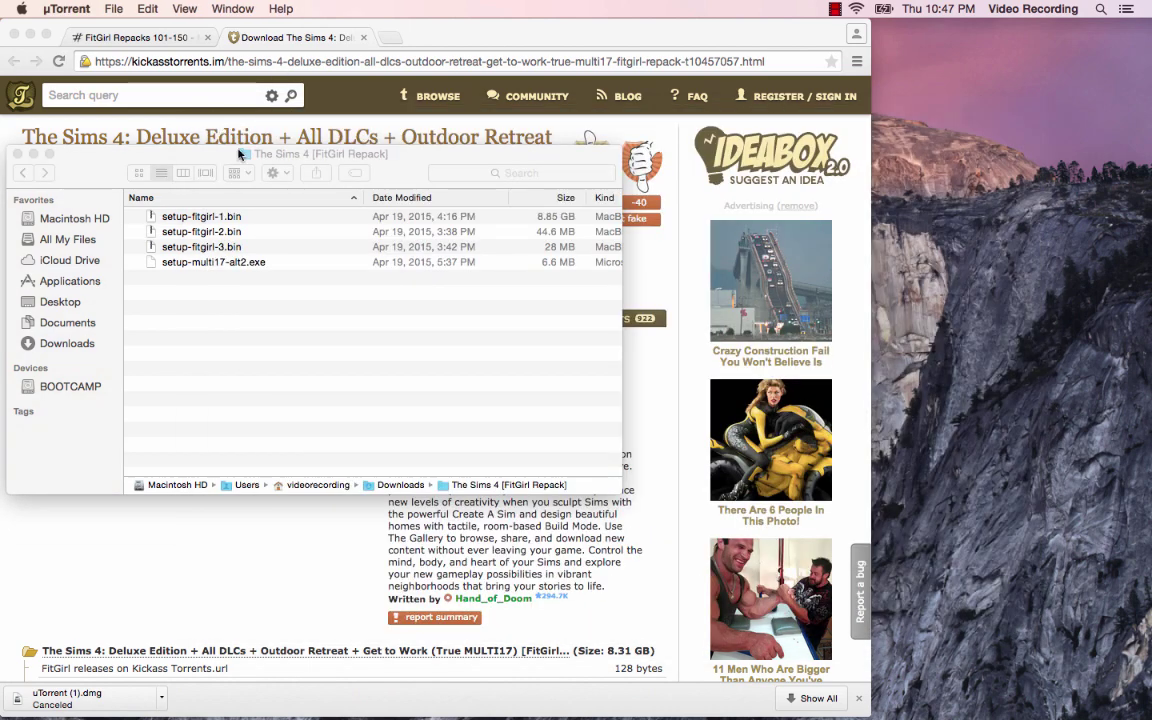
pyautogui.moveTo(91, 182); pyautogui.dragTo(575, 224)
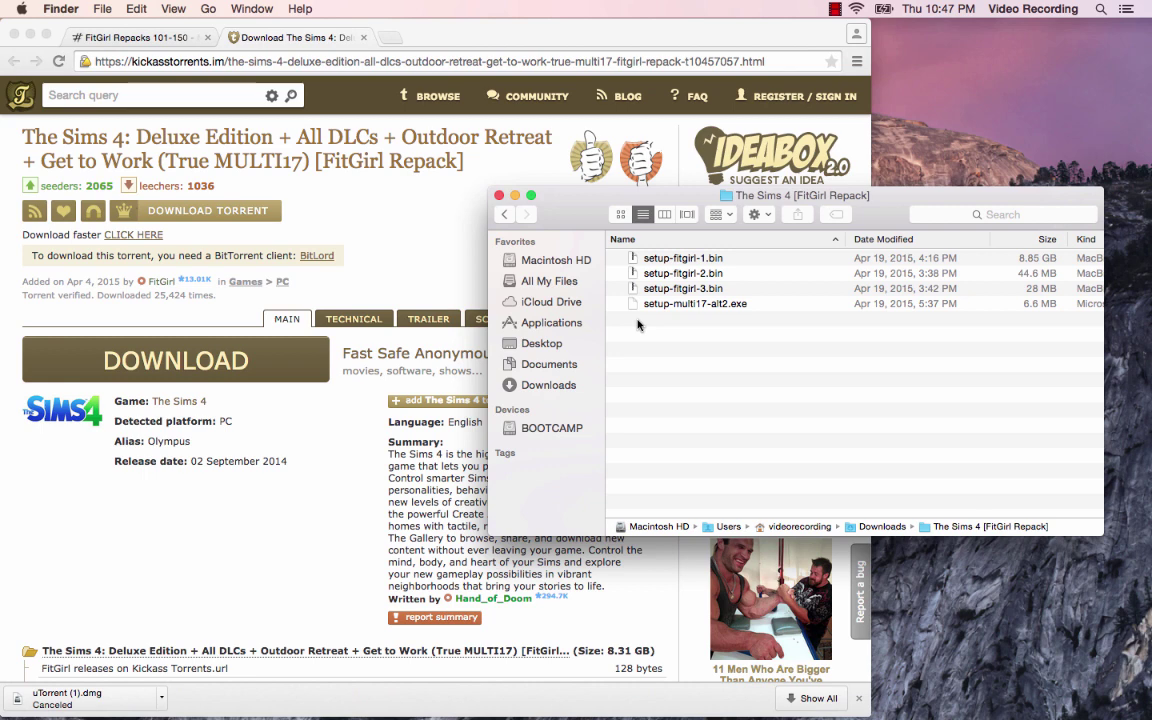
# - Show the Sims 4 torrent's COMMENTS on Kickass Torrents and scroll to the Top Comments zippyshare link
pyautogui.click(450, 40)
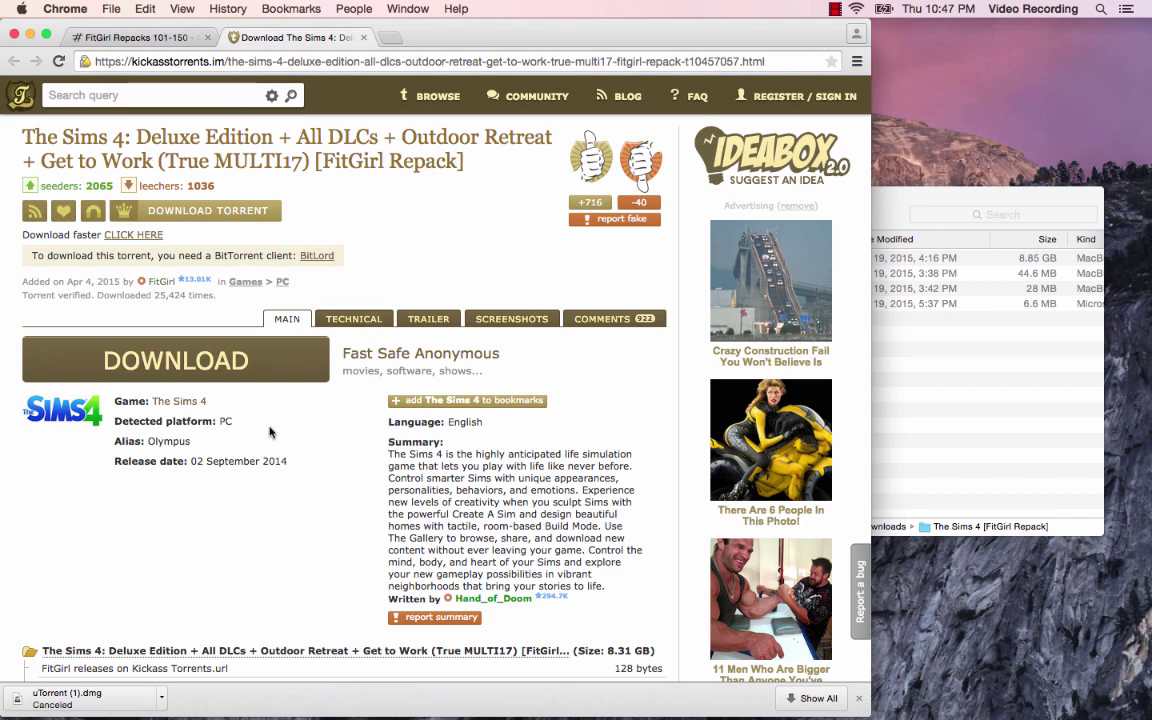
pyautogui.scroll(-1, 269, 432)
pyautogui.scroll(-3, 269, 432)
pyautogui.scroll(3, 269, 432)
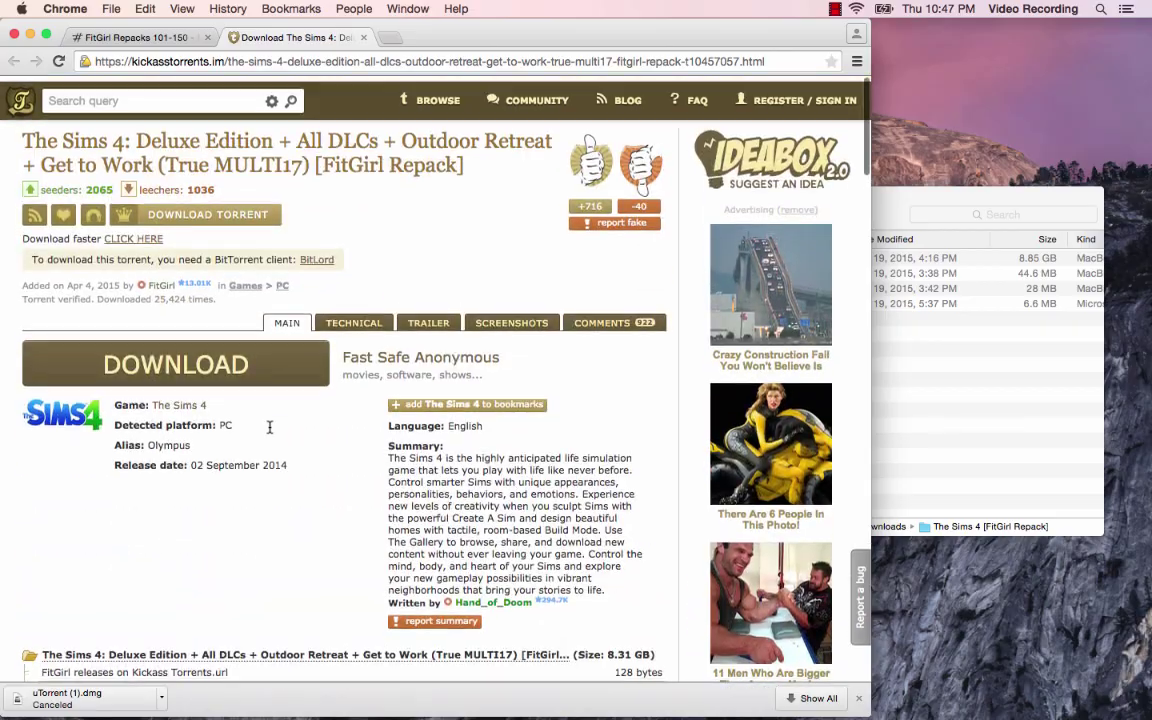
pyautogui.scroll(-5, 269, 432)
pyautogui.scroll(-10, 269, 428)
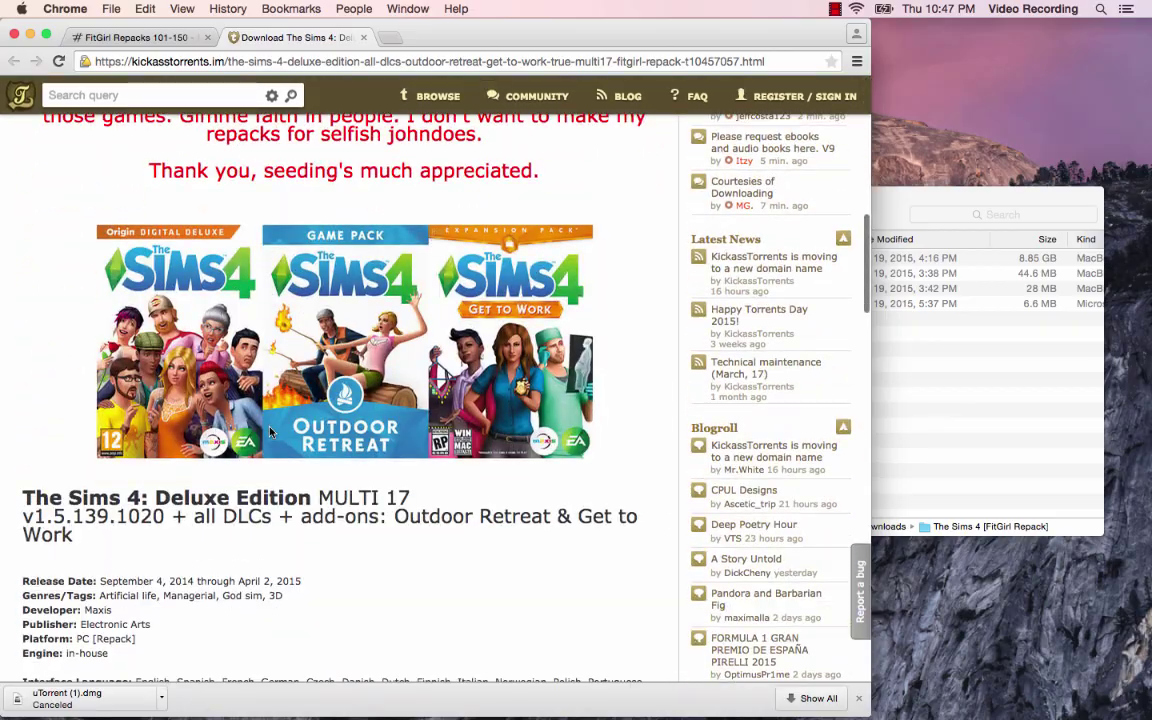
pyautogui.scroll(-10, 269, 427)
pyautogui.scroll(20, 242, 383)
pyautogui.scroll(-2, 524, 146)
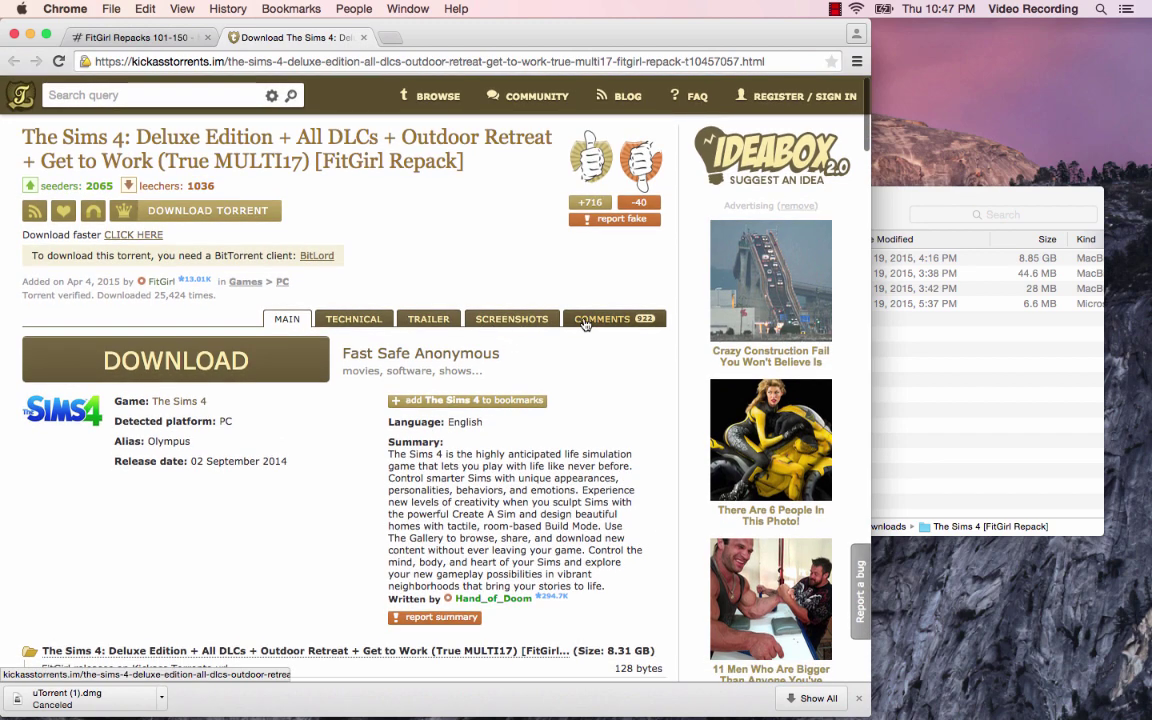
pyautogui.click(585, 320)
pyautogui.scroll(-5, 335, 576)
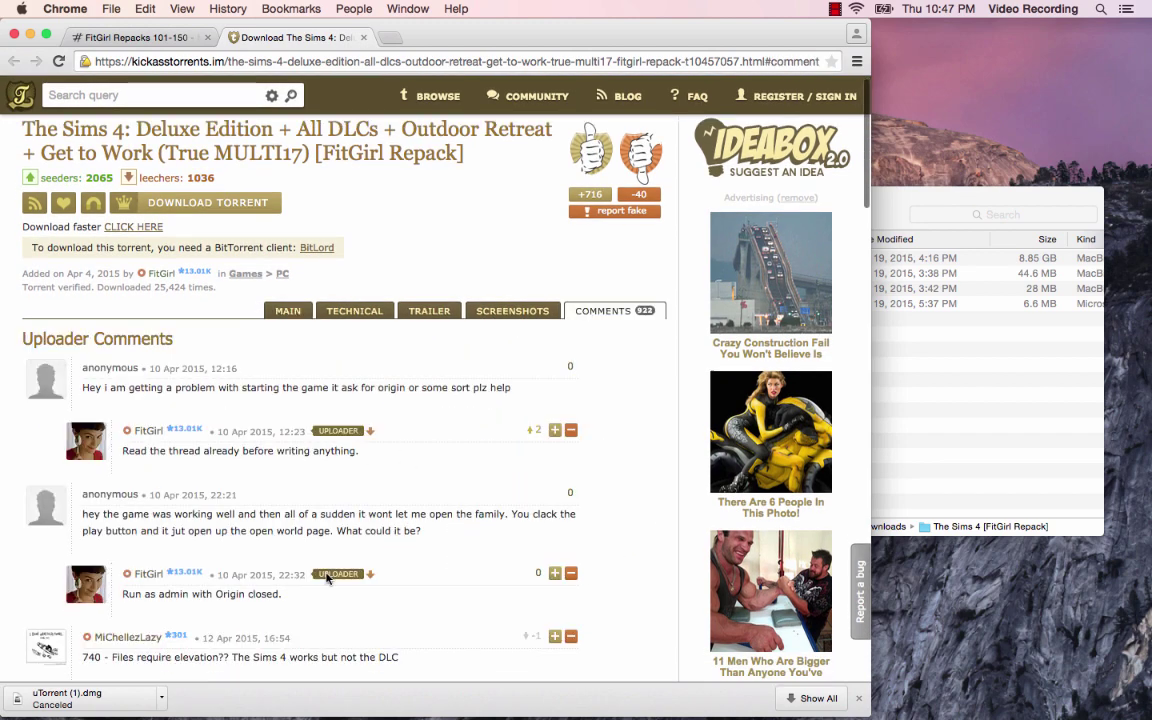
pyautogui.scroll(-7, 326, 577)
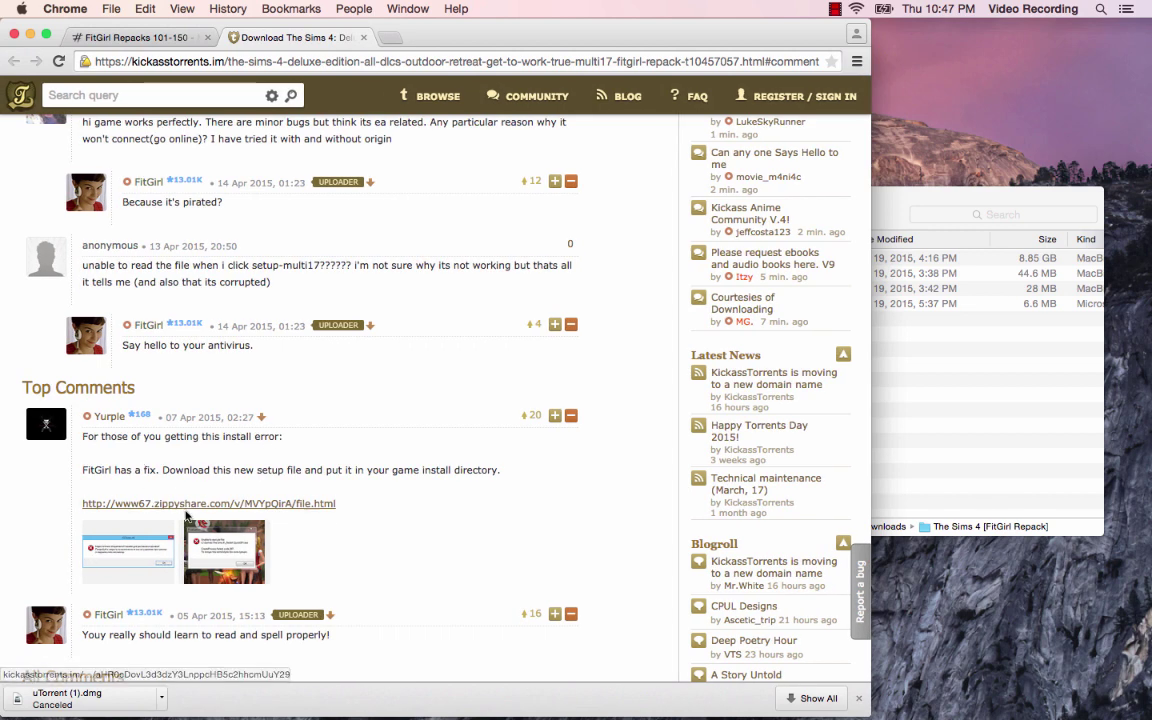
# - Download setup-multi17-alt.exe (6.27 MB) from Zippyshare, then close the Zippyshare and iLivid tabs
pyautogui.click(125, 512)
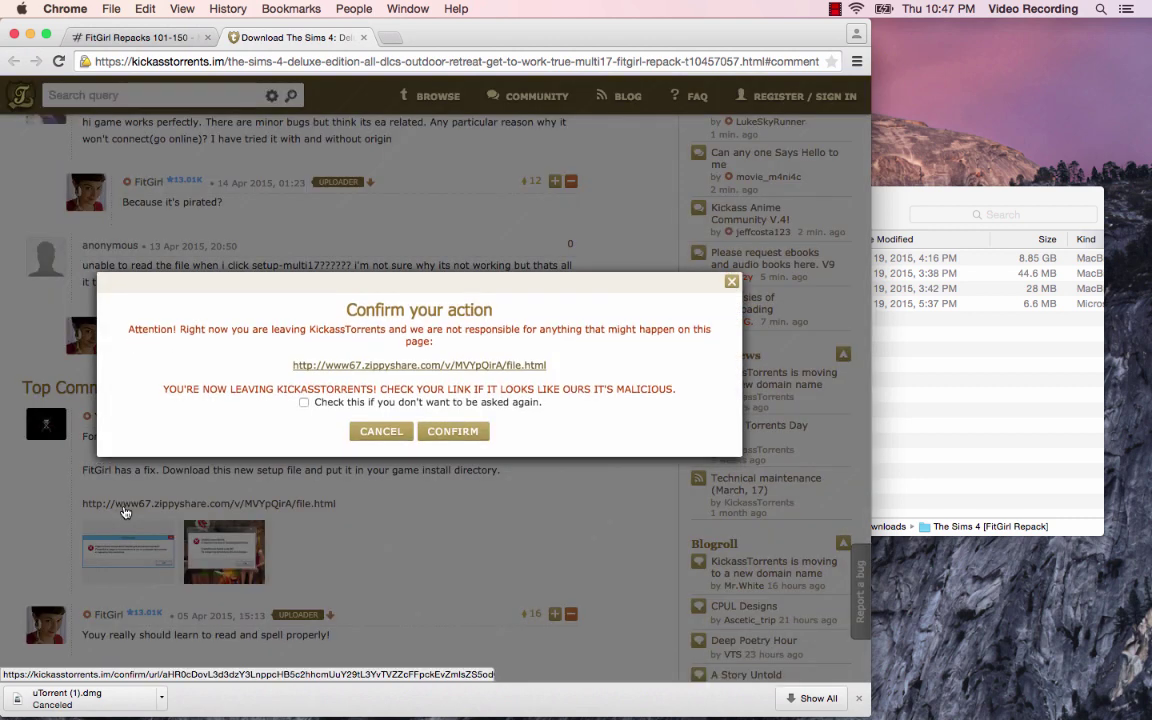
pyautogui.click(467, 431)
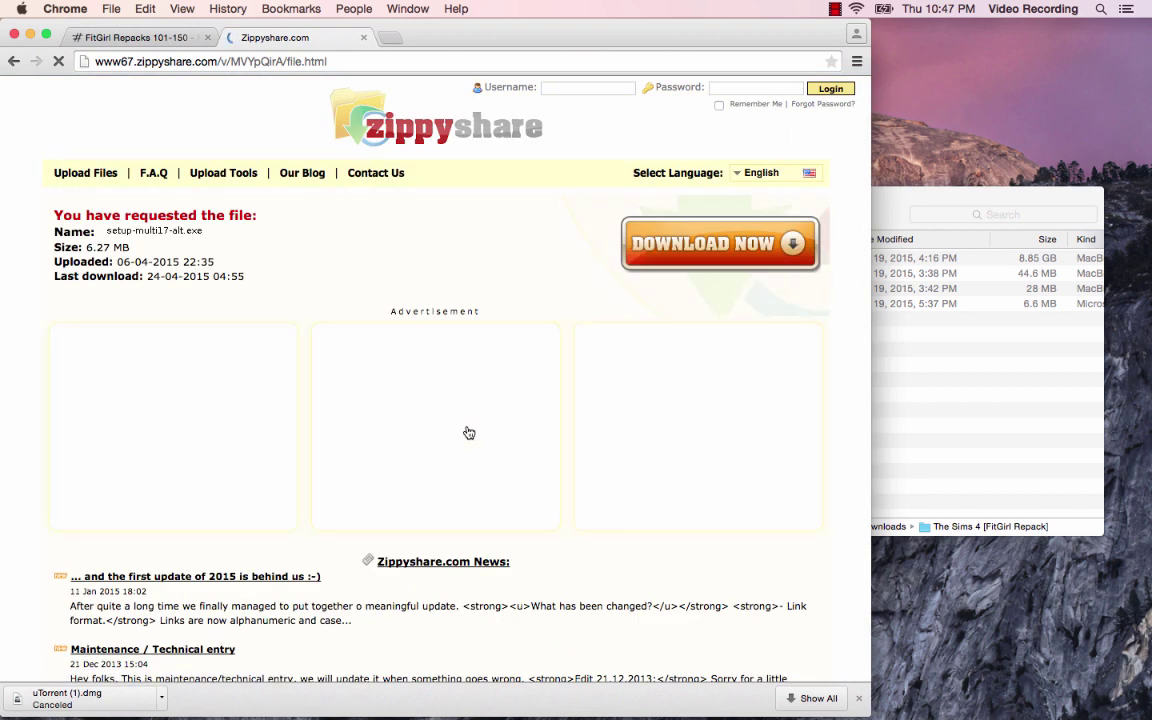
pyautogui.click(730, 257)
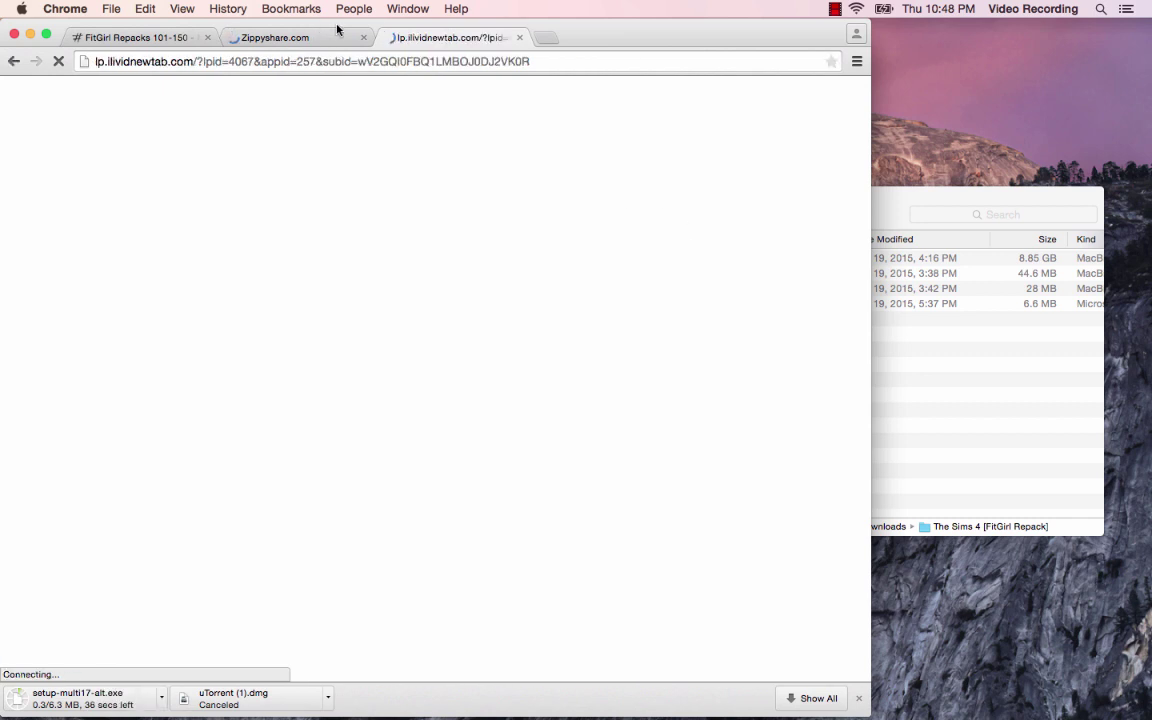
pyautogui.click(363, 38)
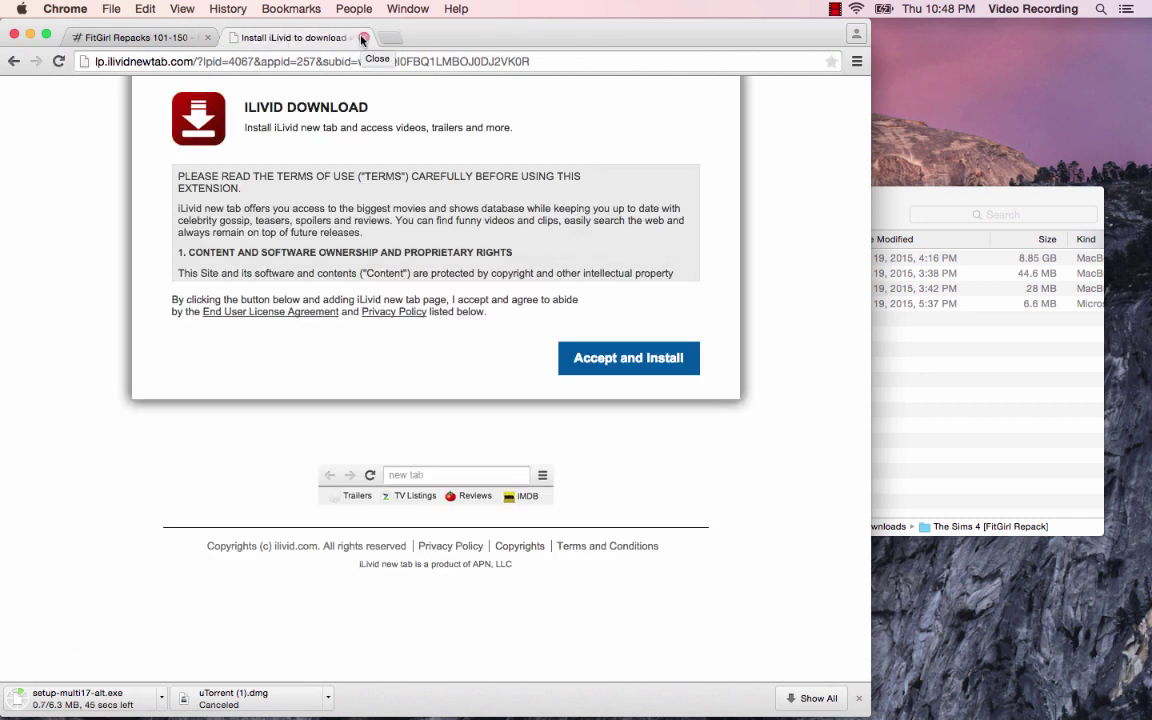
pyautogui.click(363, 38)
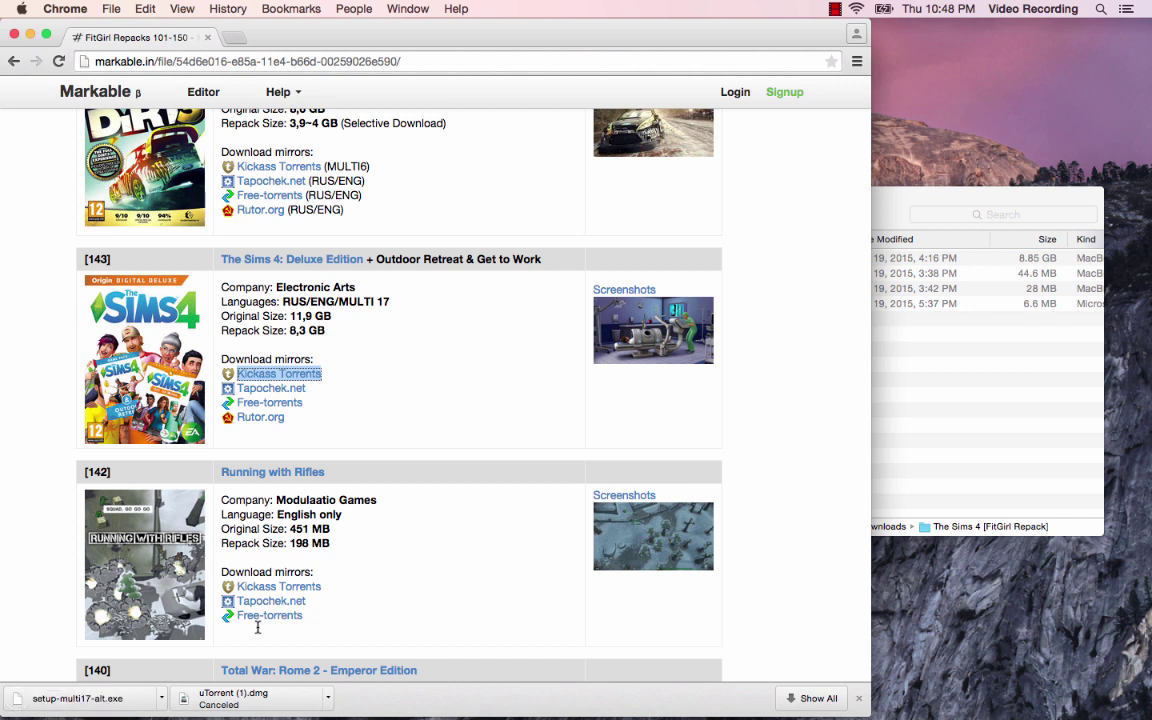
# - Show the downloaded setup-multi17-alt.exe in Downloads and place The Sims 4 [FitGirl Repack] window beside it
pyautogui.click(161, 699)
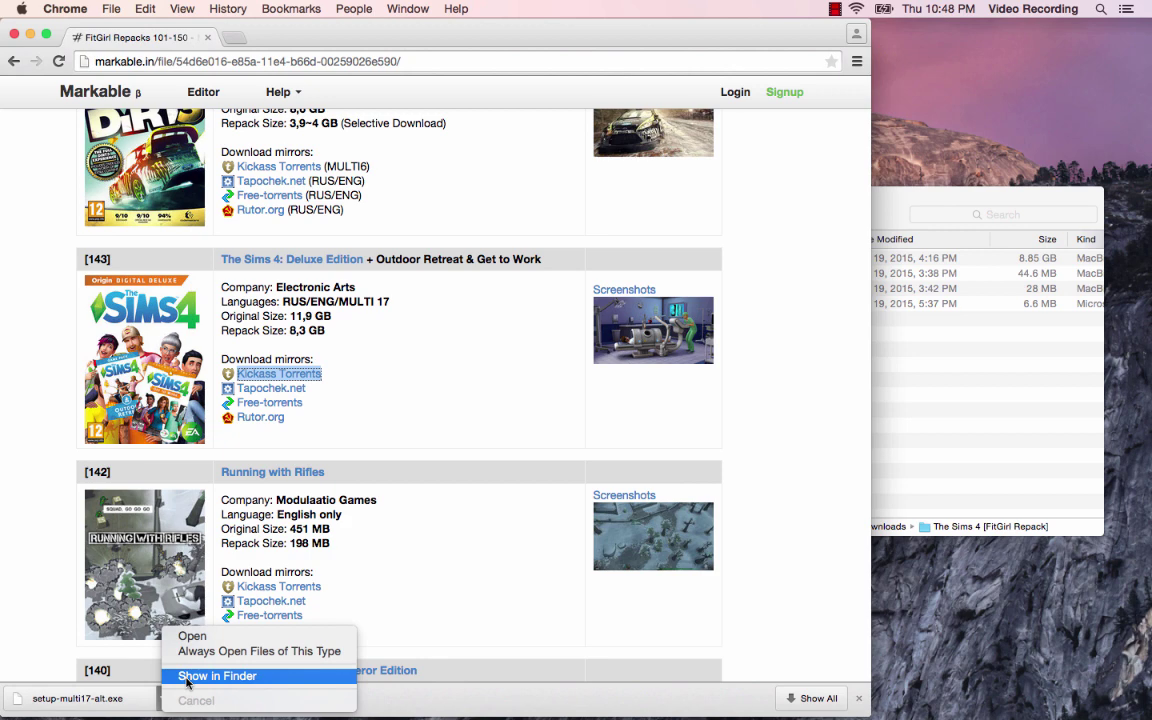
pyautogui.click(216, 676)
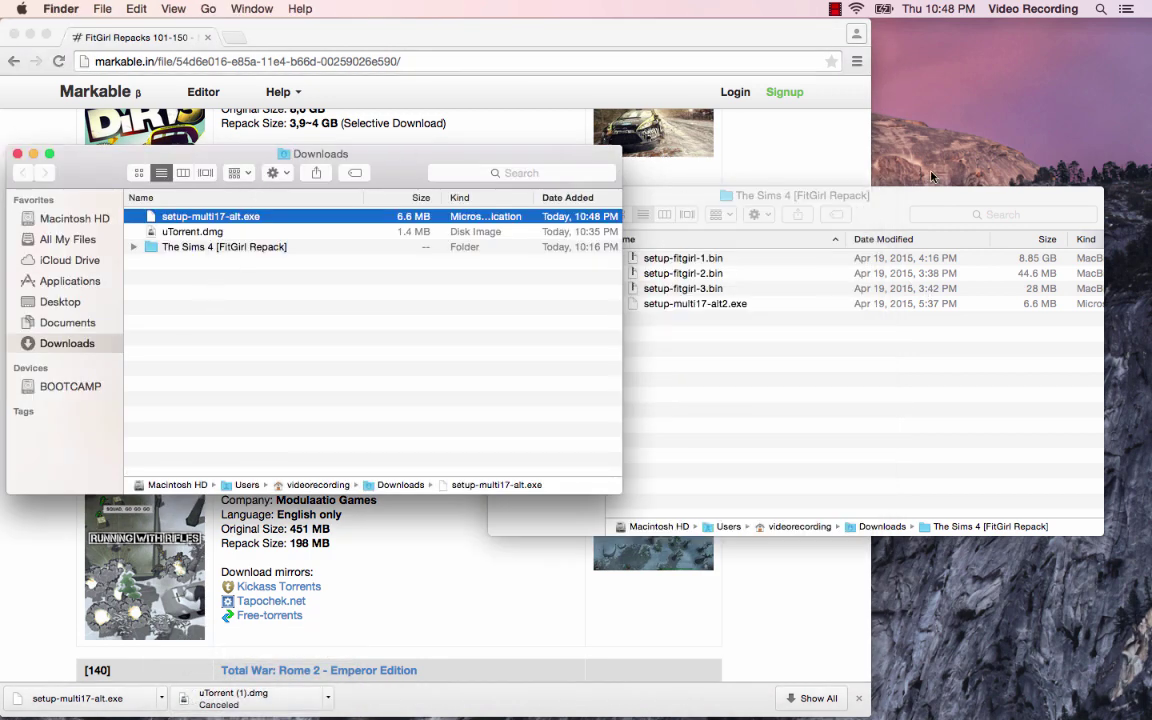
pyautogui.click(671, 196)
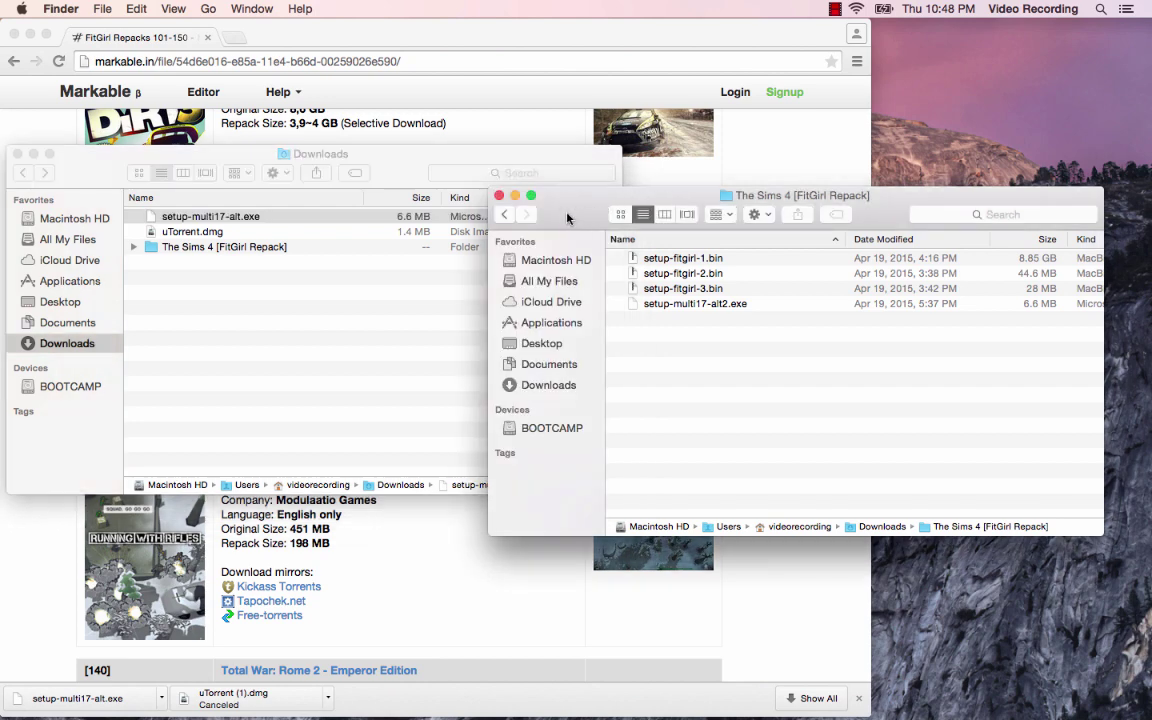
pyautogui.moveTo(567, 218); pyautogui.dragTo(427, 177)
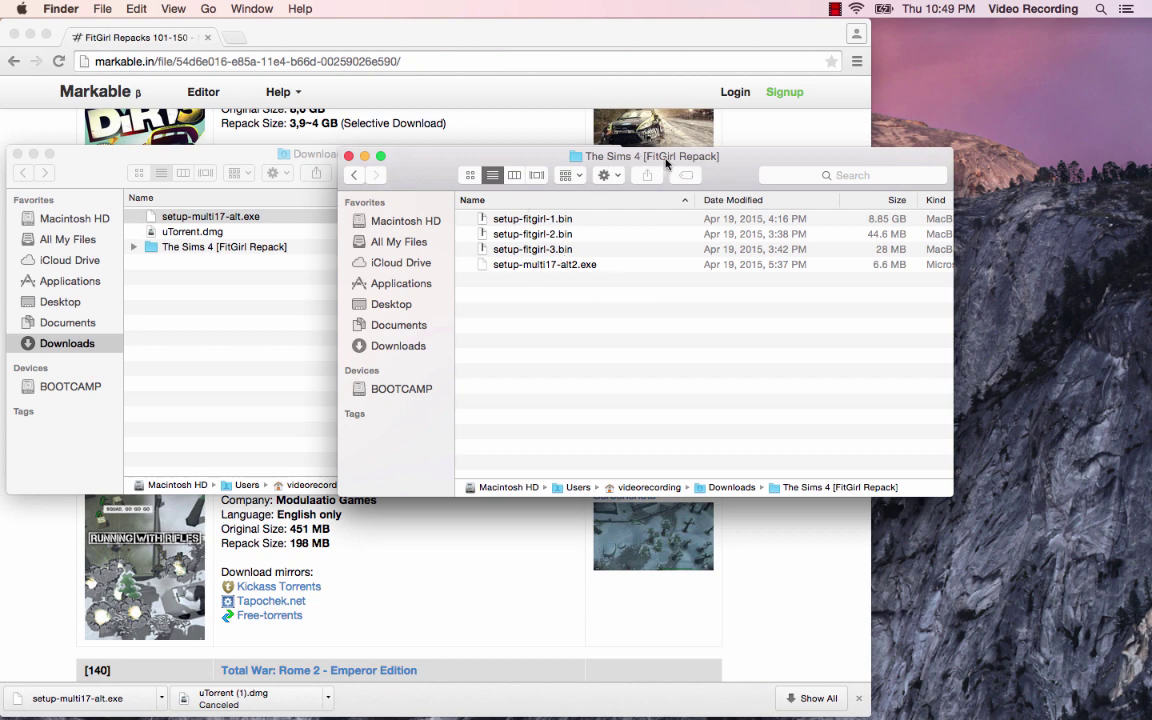
# - Move setup-multi17-alt2.exe to the Trash, approving the administrator prompt, leaving only the .bin files
pyautogui.click(507, 267)
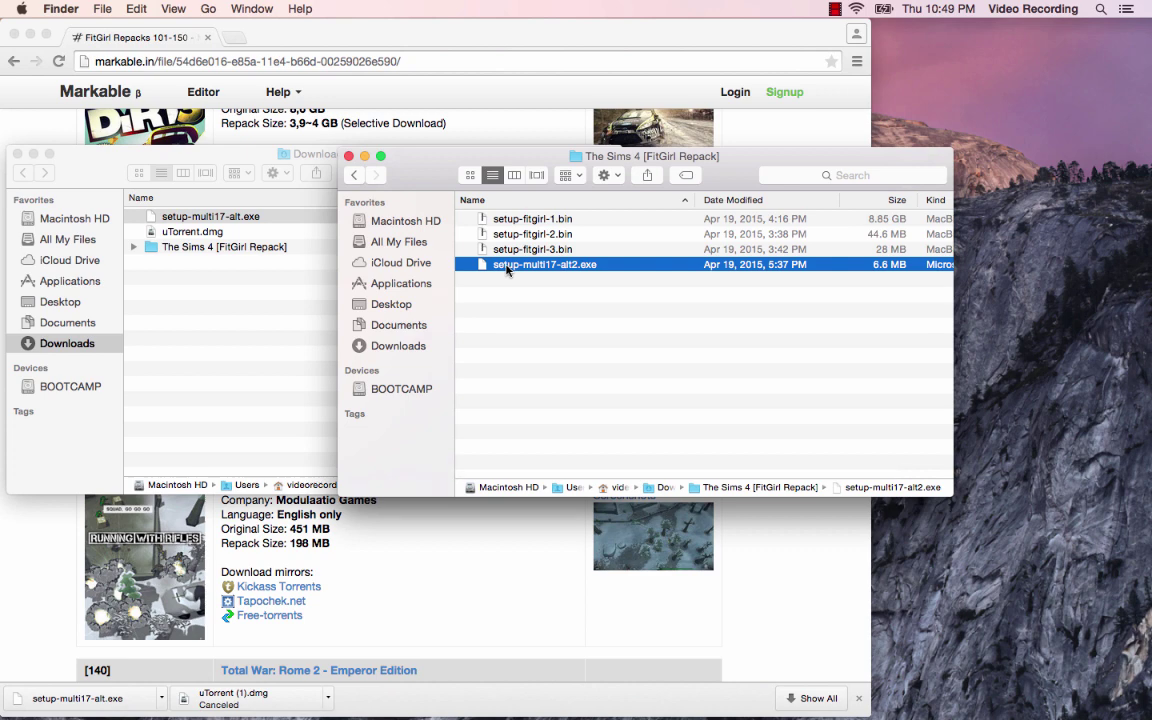
pyautogui.rightClick(507, 268)
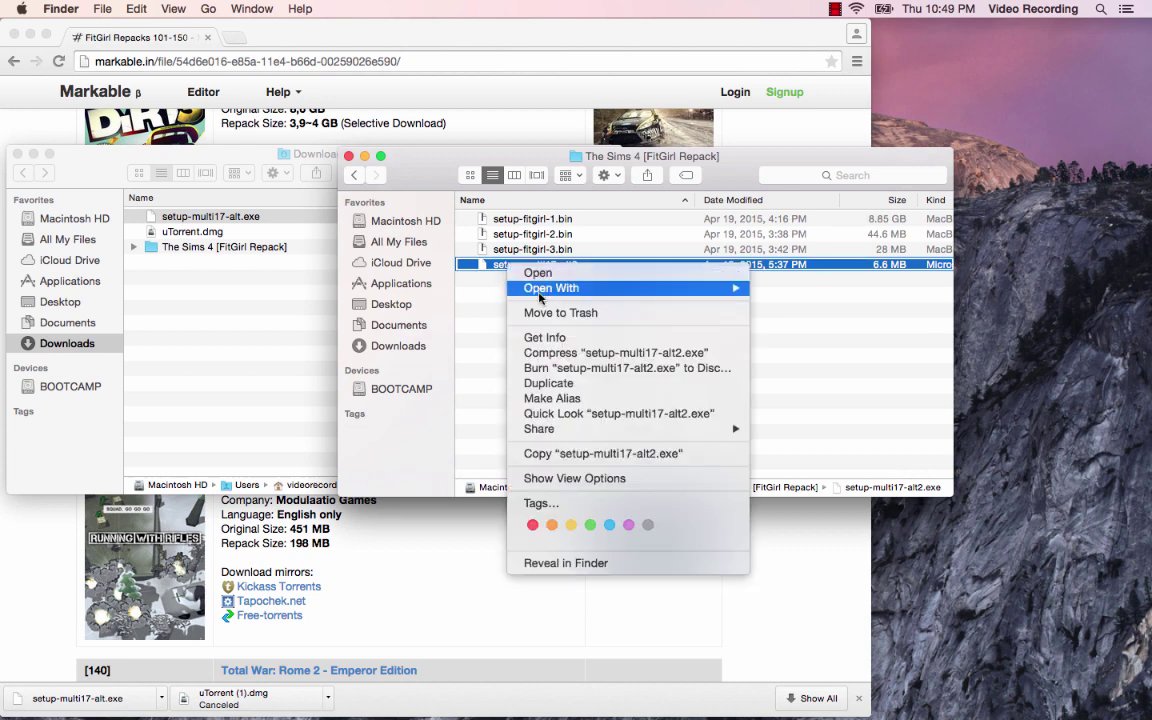
pyautogui.click(485, 268)
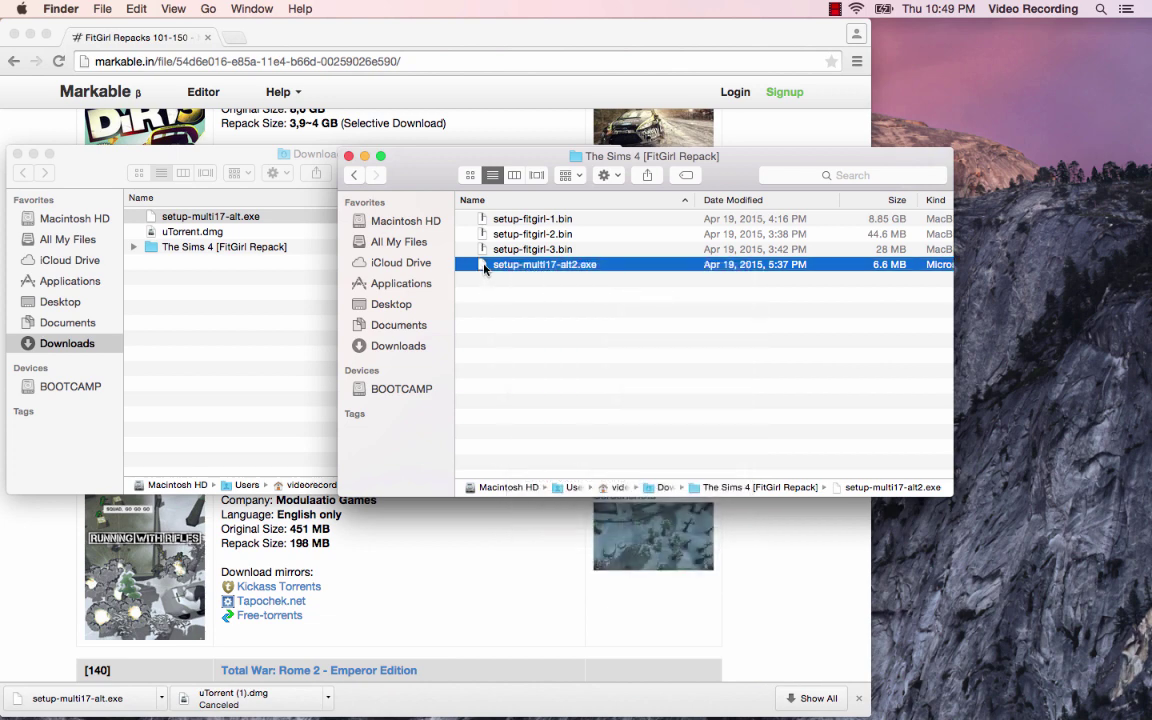
pyautogui.rightClick(486, 266)
pyautogui.click(478, 263)
pyautogui.rightClick(523, 270)
pyautogui.click(520, 266)
pyautogui.rightClick(569, 266)
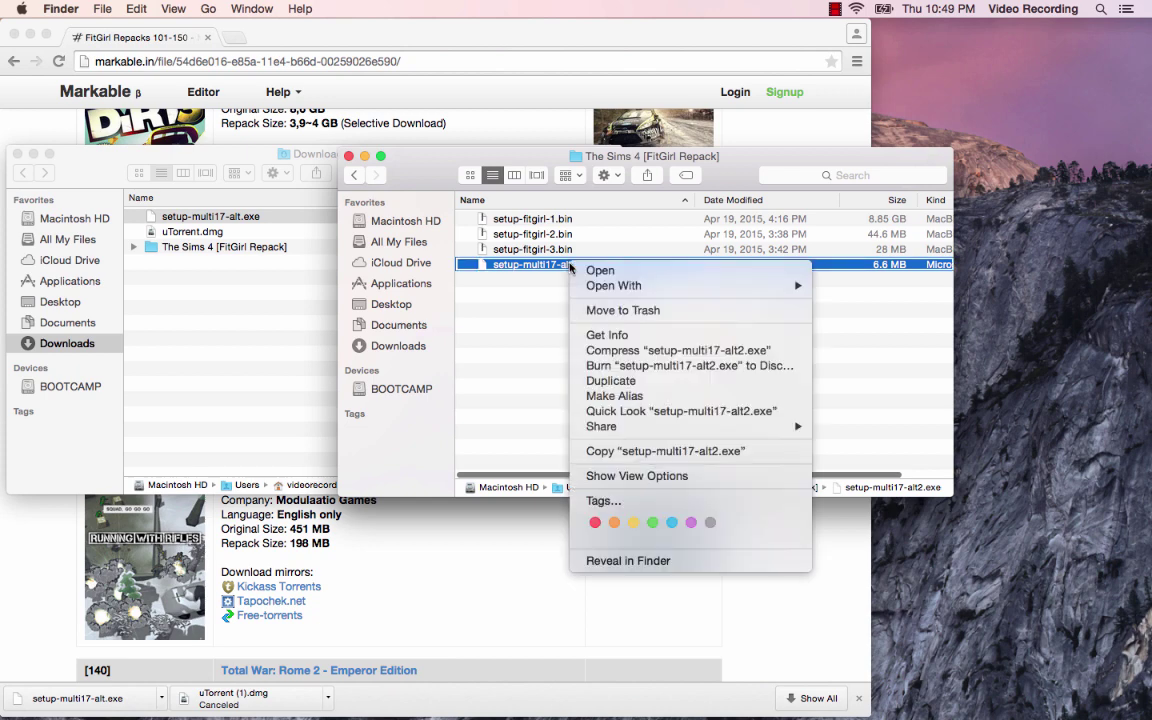
pyautogui.click(572, 266)
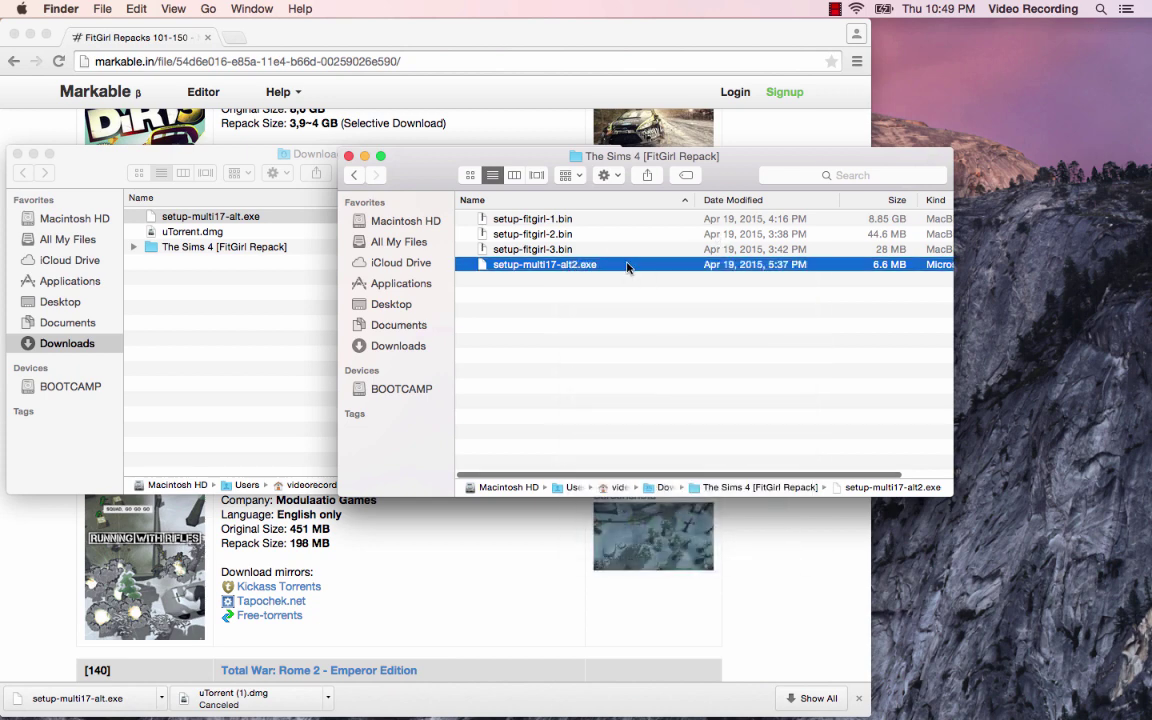
pyautogui.rightClick(627, 267)
pyautogui.click(560, 282)
pyautogui.rightClick(606, 267)
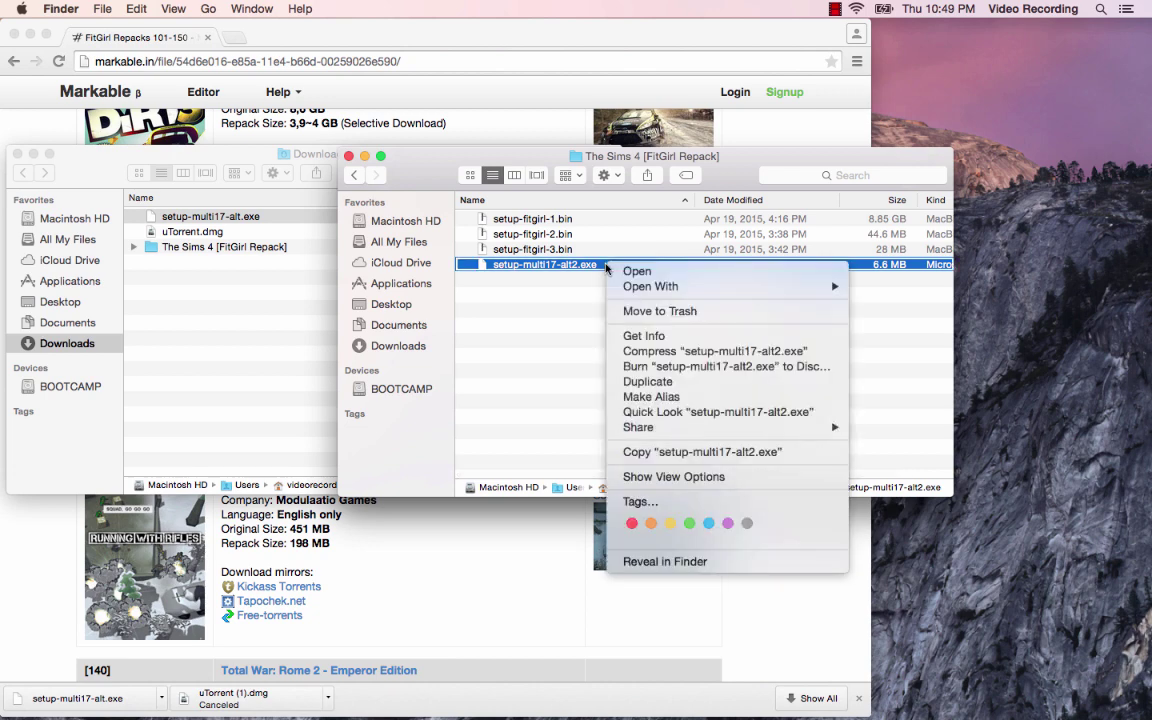
pyautogui.click(648, 312)
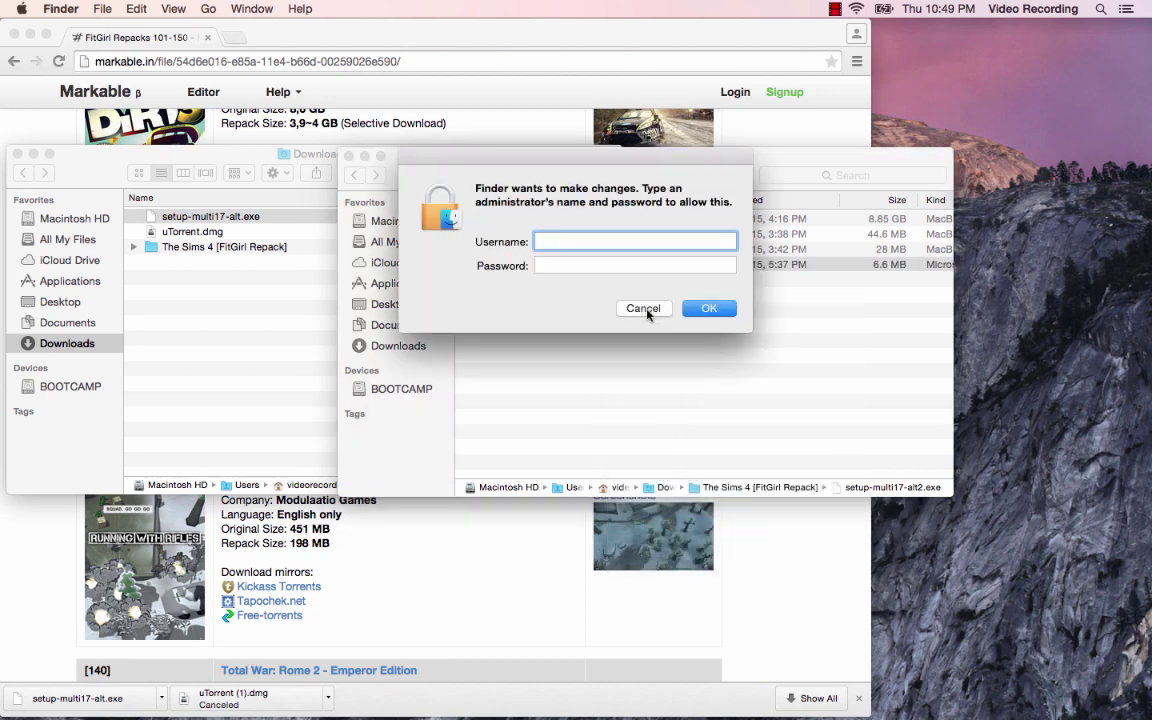
pyautogui.click(645, 310)
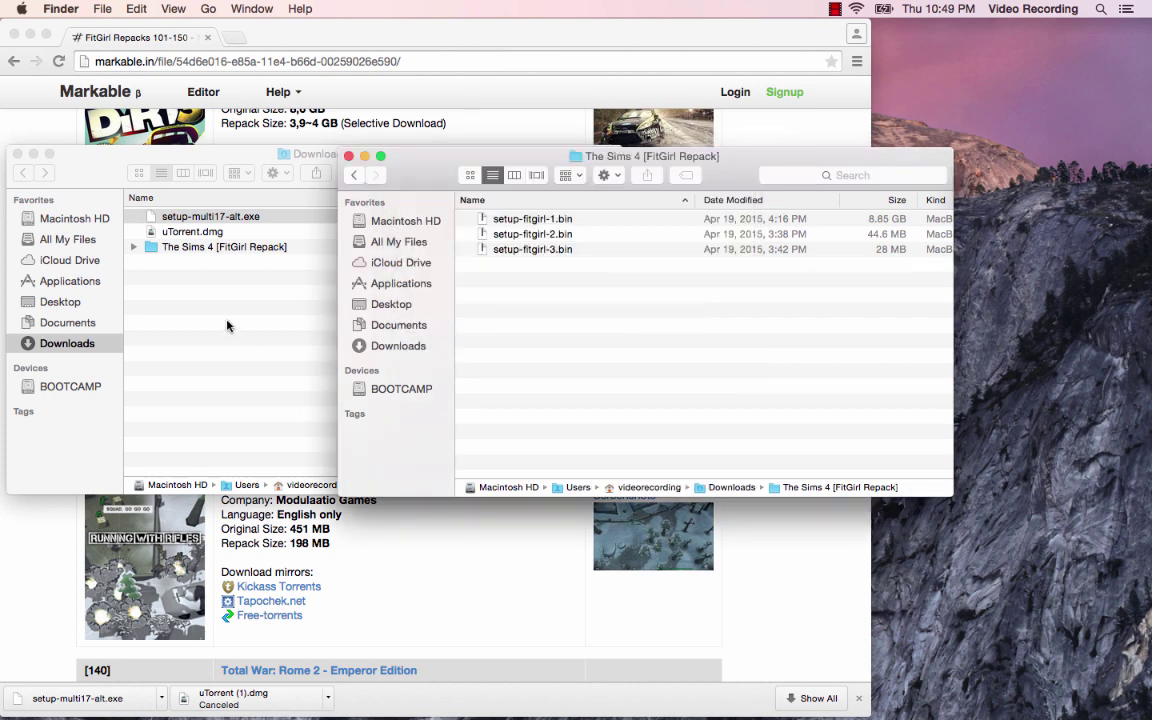
# - Move setup-multi17-alt.exe from Downloads into The Sims 4 [FitGirl Repack] folder, authenticating the move
pyautogui.click(214, 220)
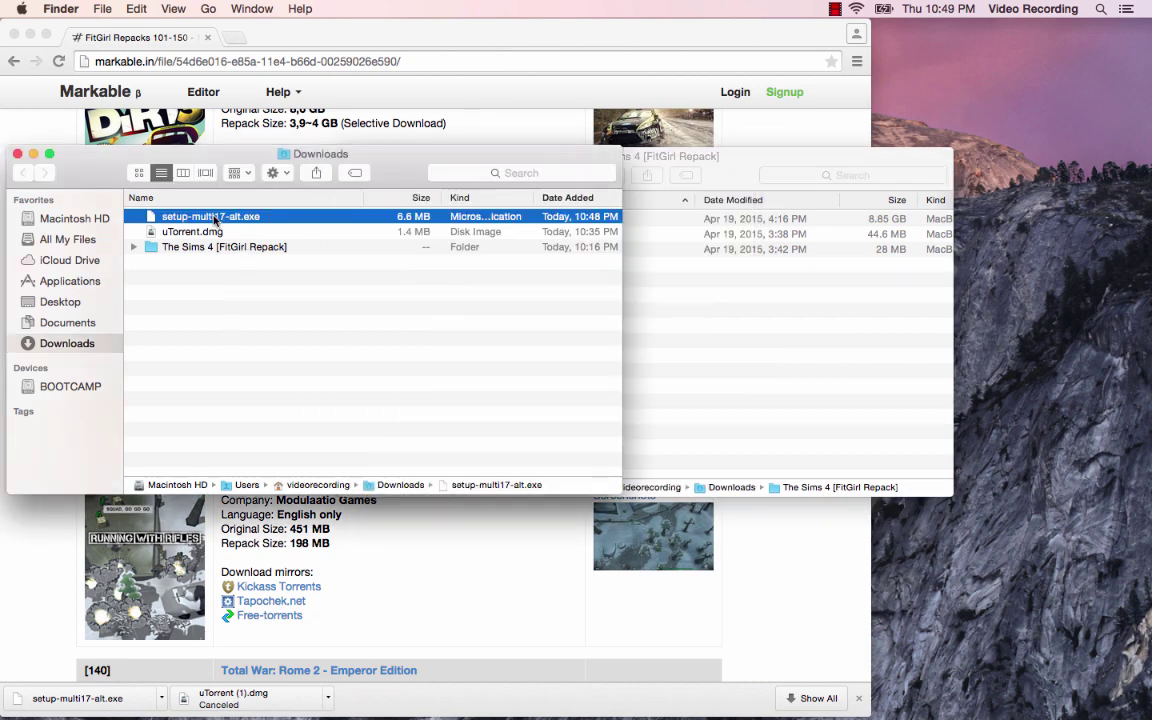
pyautogui.press('Return')
pyautogui.press('Return')
pyautogui.moveTo(182, 219); pyautogui.dragTo(738, 333)
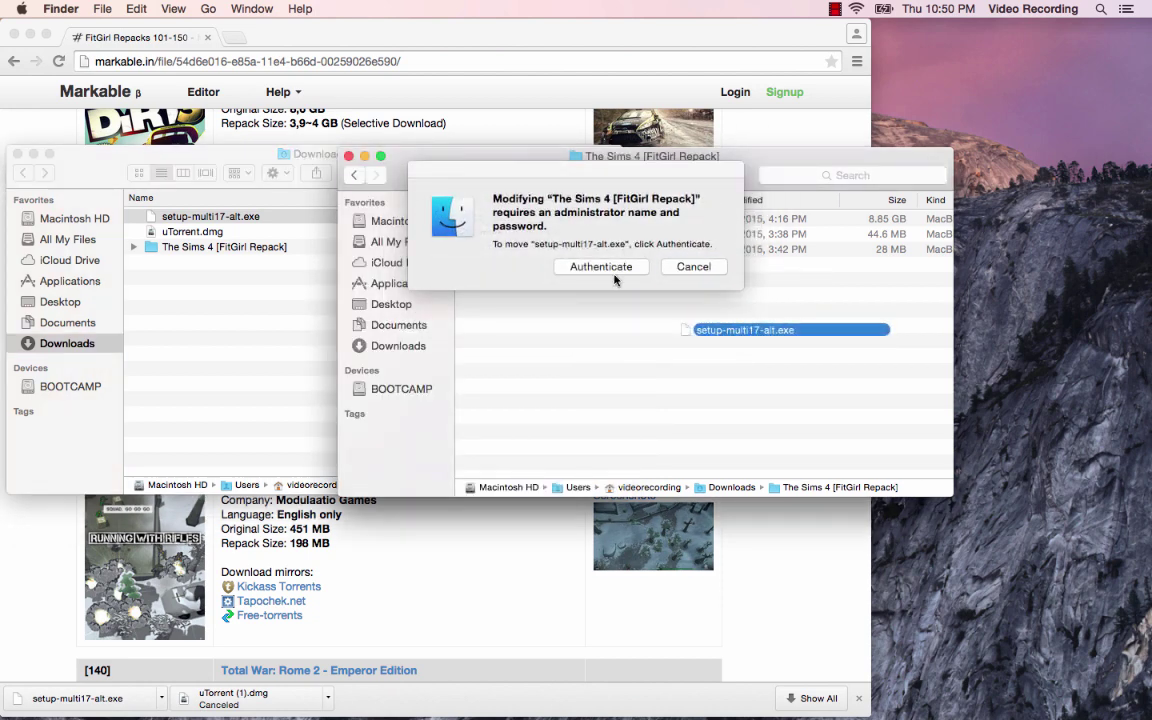
pyautogui.click(560, 266)
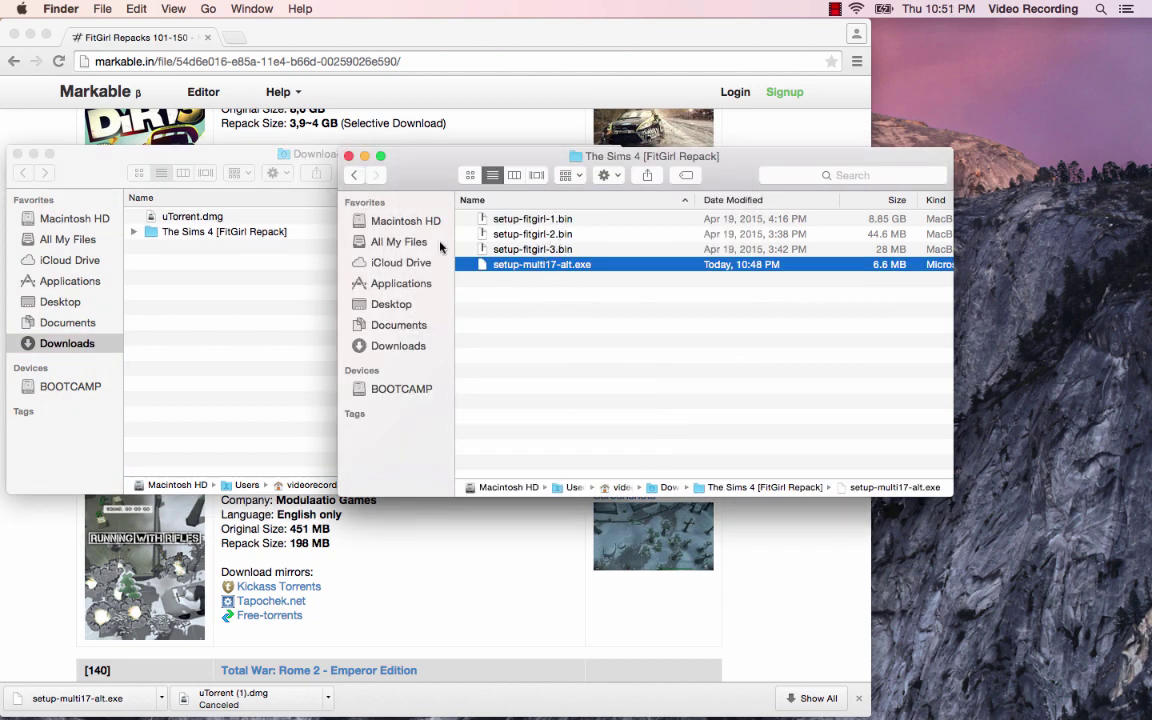
# - Bring The Sims 4 [FitGirl Repack] Finder window in front of Chrome and move it lower
pyautogui.click(334, 35)
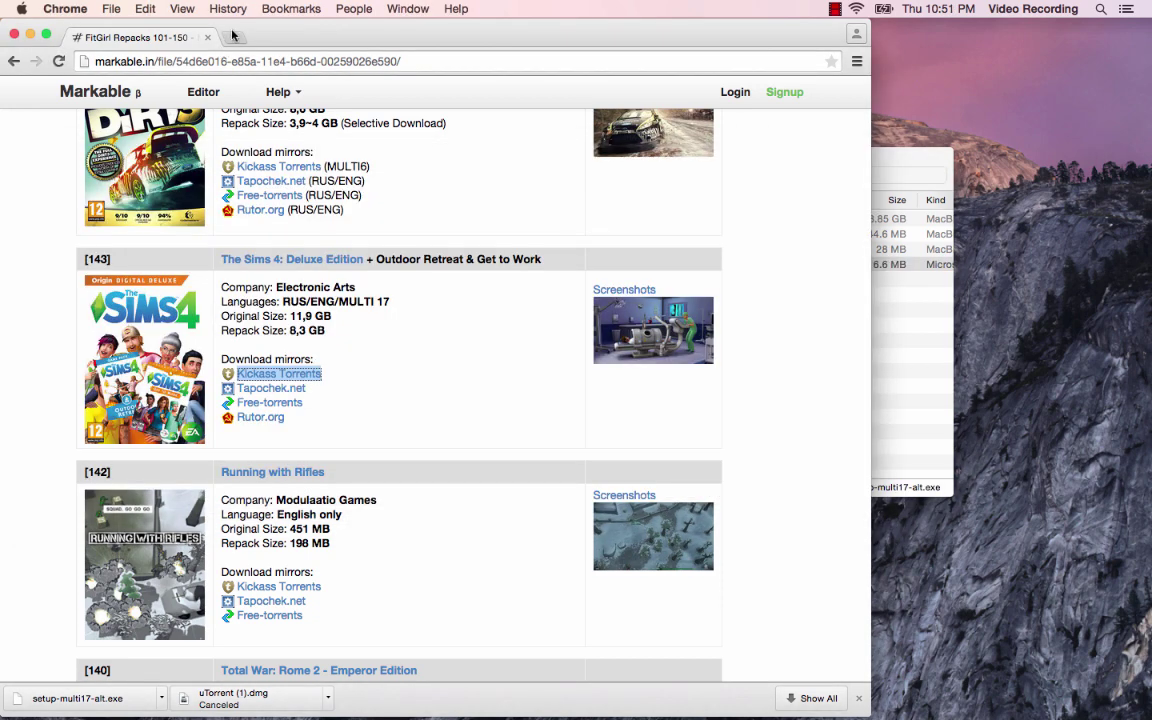
pyautogui.click(911, 159)
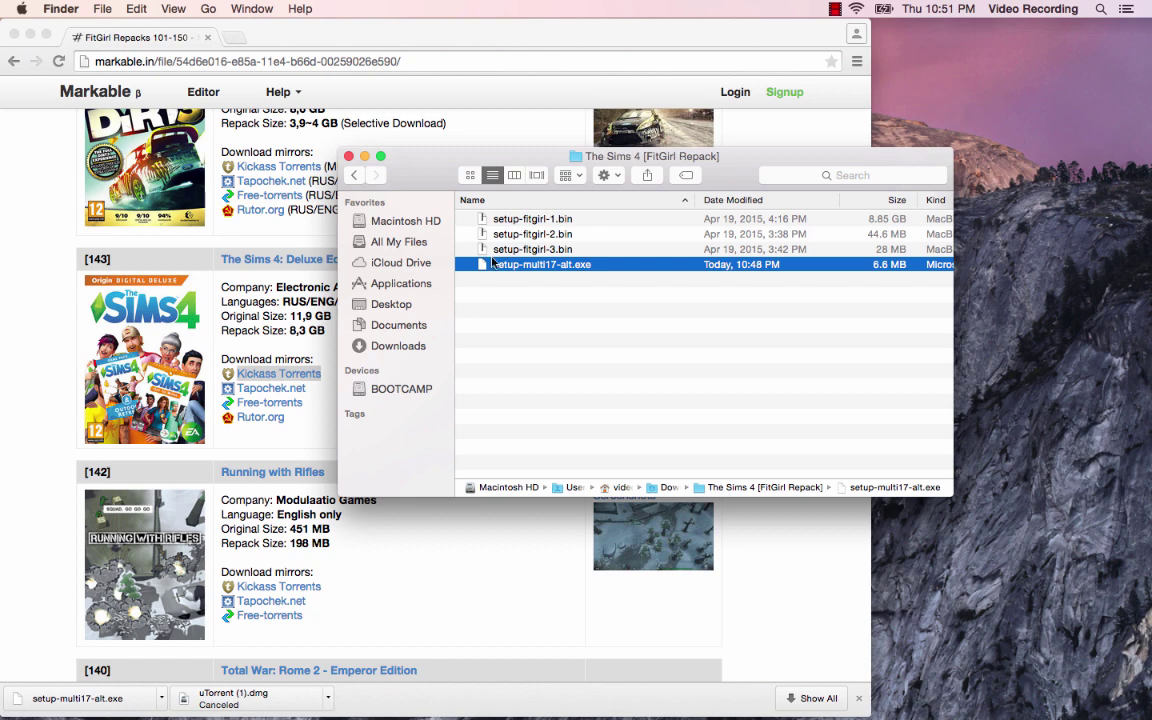
pyautogui.moveTo(417, 176); pyautogui.dragTo(452, 342)
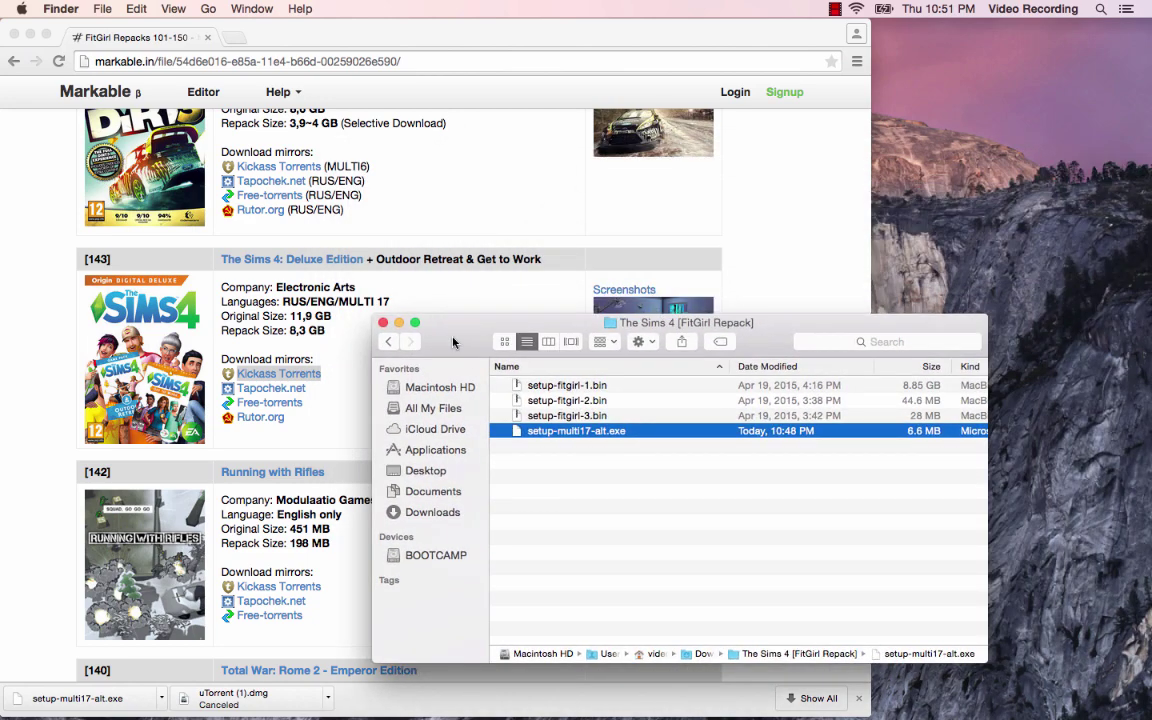